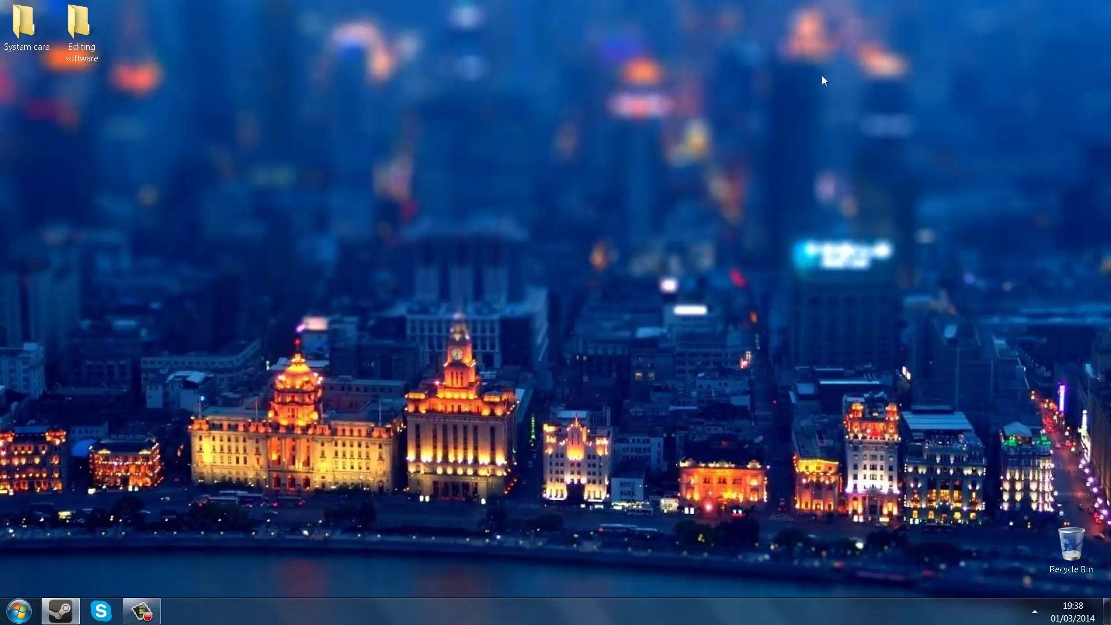
Look over the shortcuts in the System care folder, then close it
left_click_drag(1077, 158, 209, 125)
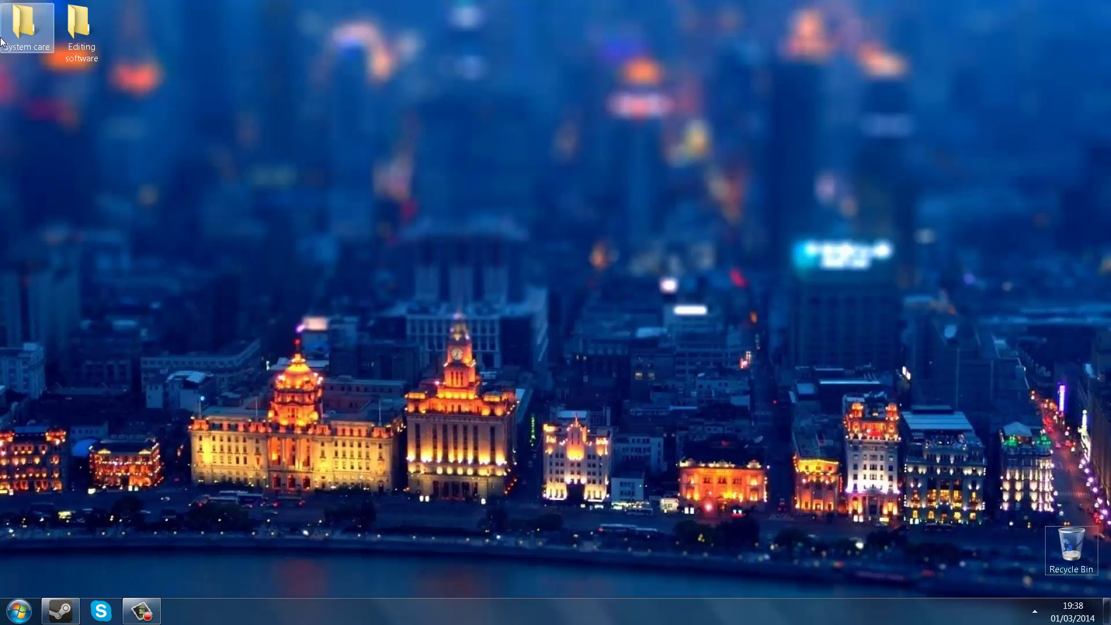
double_click(24, 26)
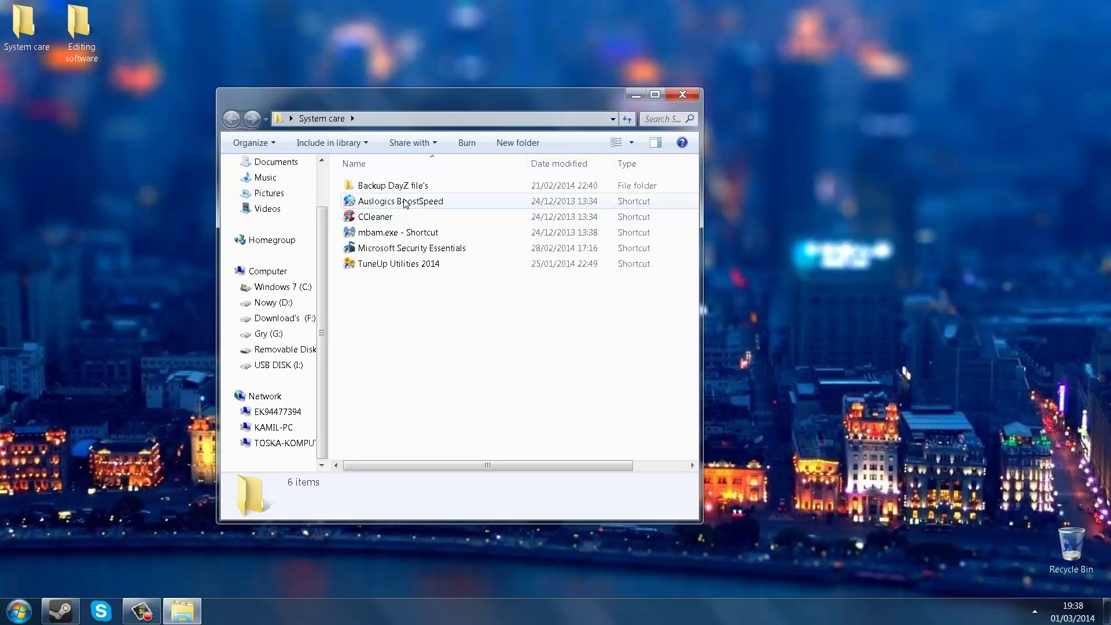
left_click(404, 252)
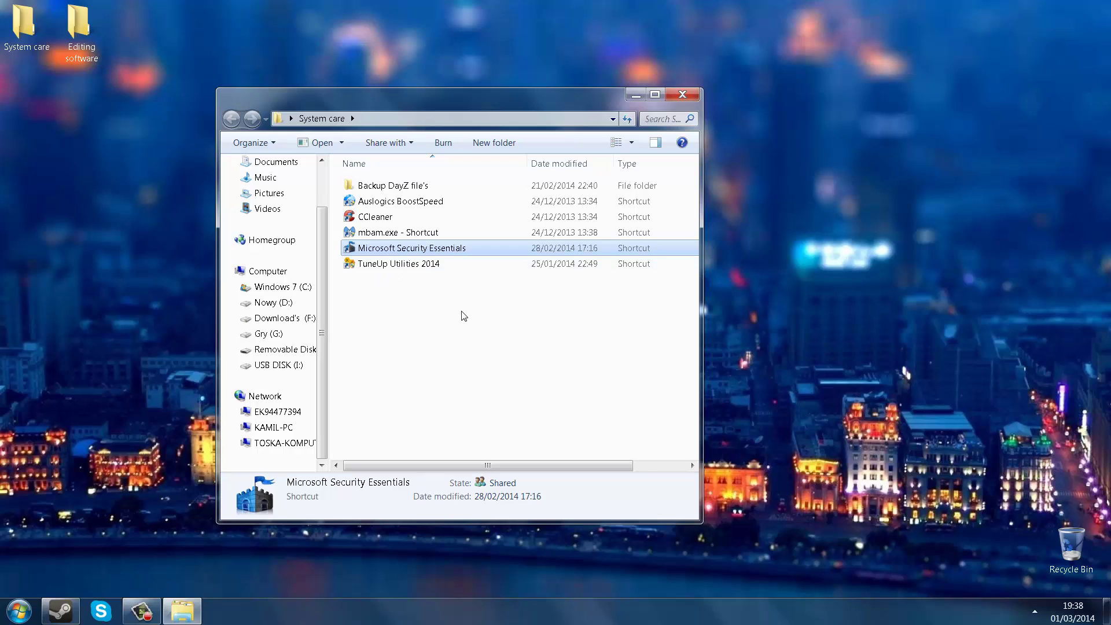
left_click(502, 311)
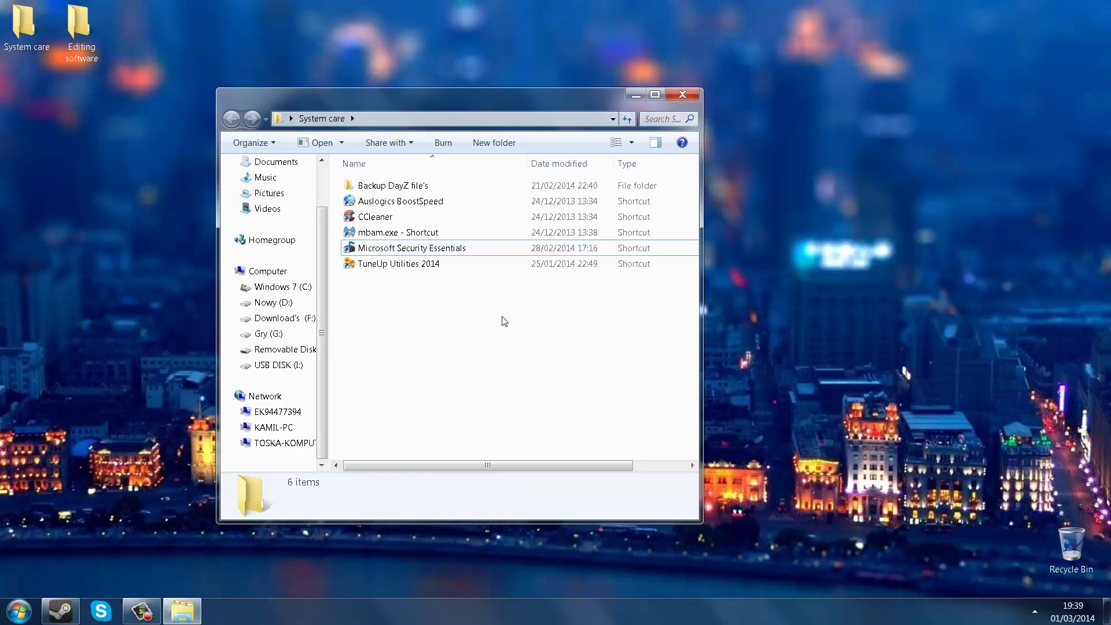
left_click(682, 95)
Review Performance Options visual effects, leaving Show shadows under windows off, without applying
key("super")
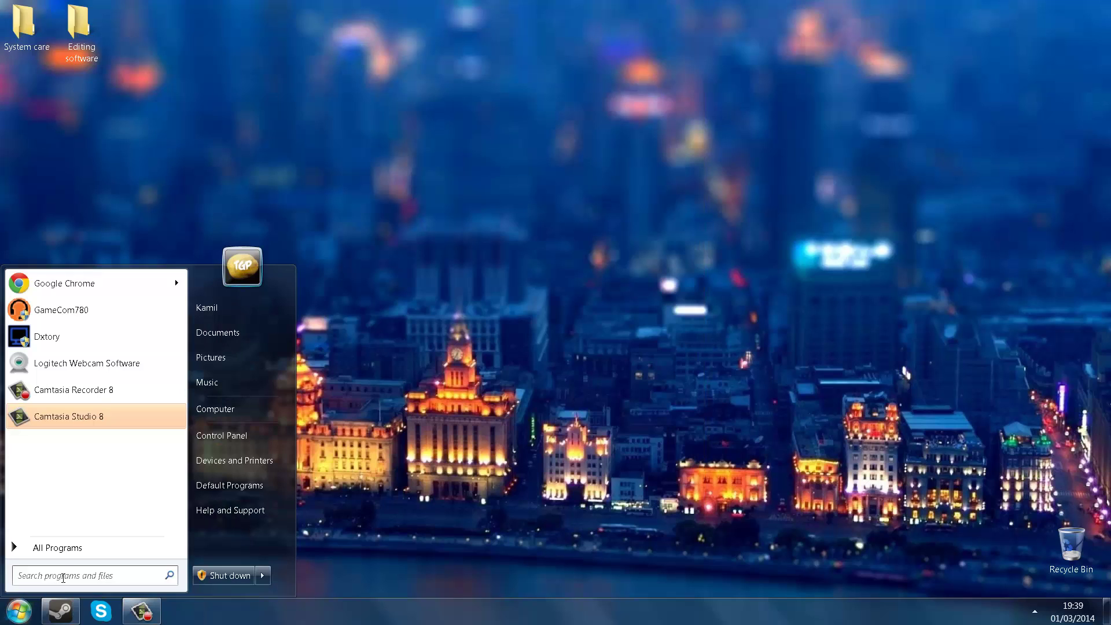
type("advance")
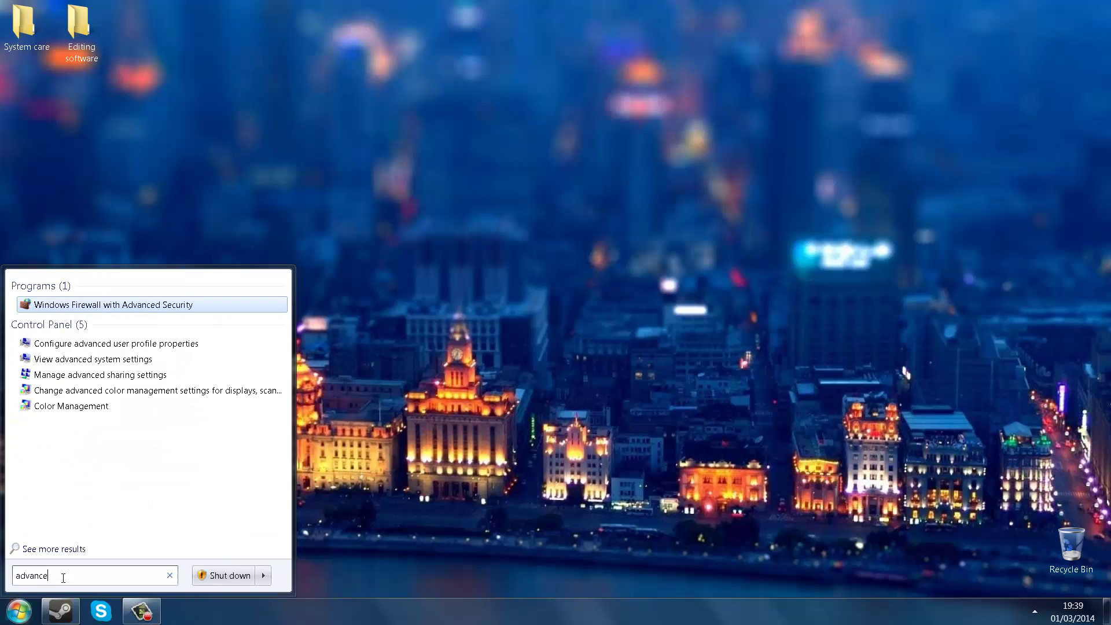
type("d syste")
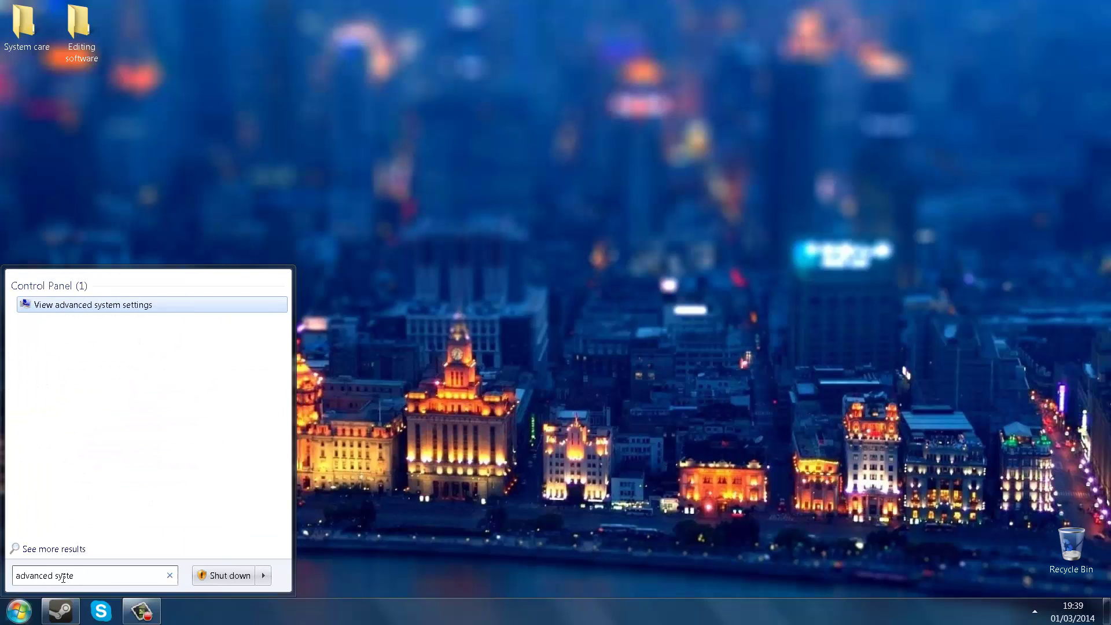
type("m s")
left_click(111, 307)
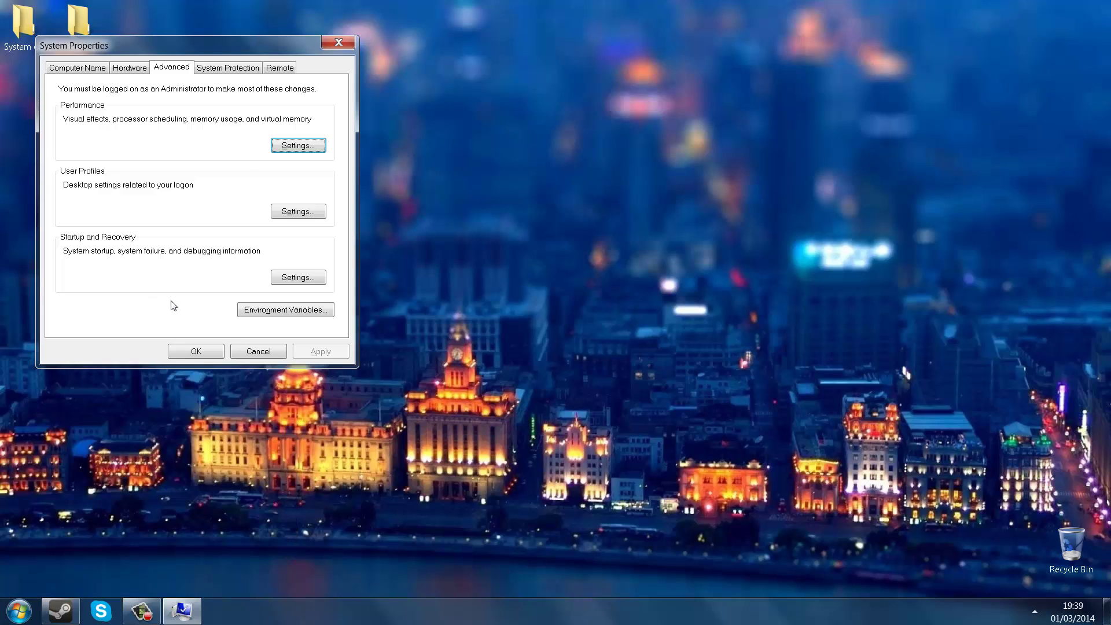
left_click(291, 146)
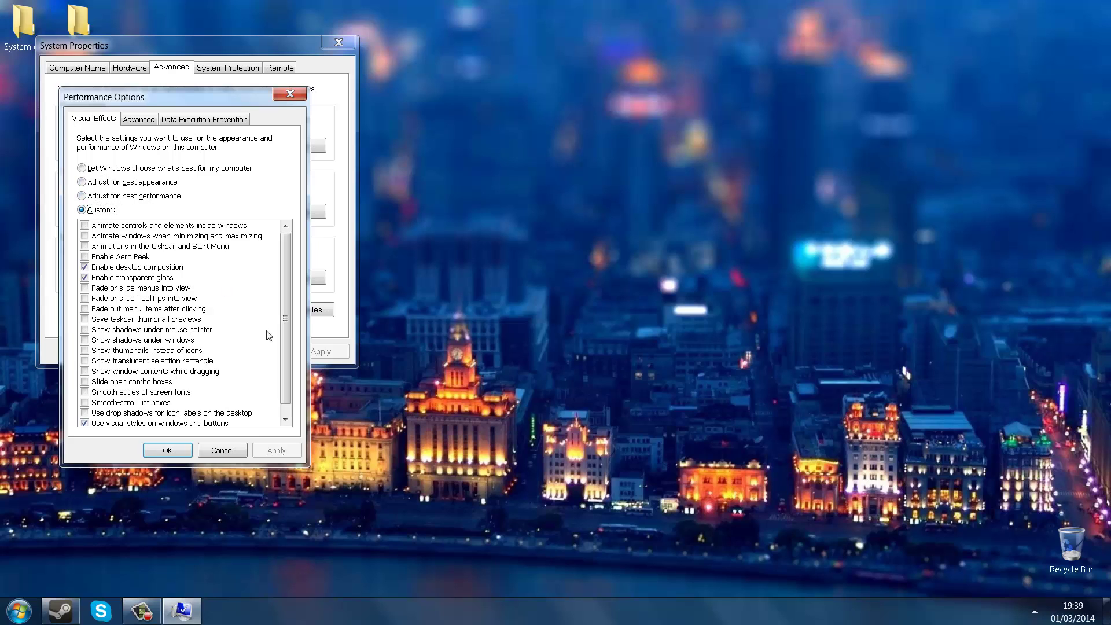
left_click(277, 341)
left_click(91, 341)
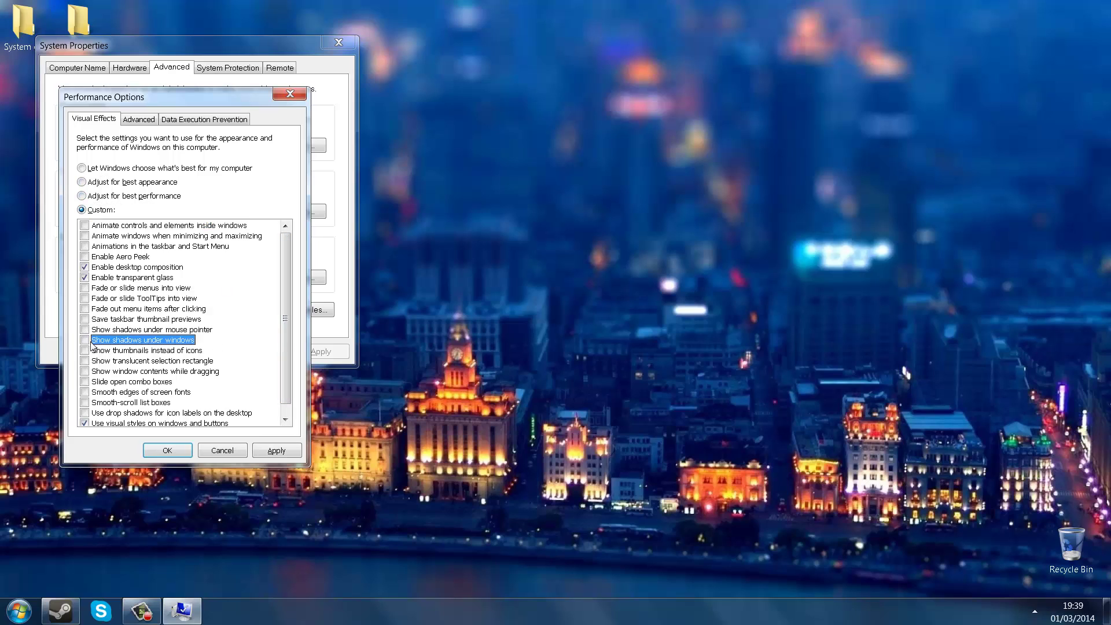
scroll(290, 356, "down", 1)
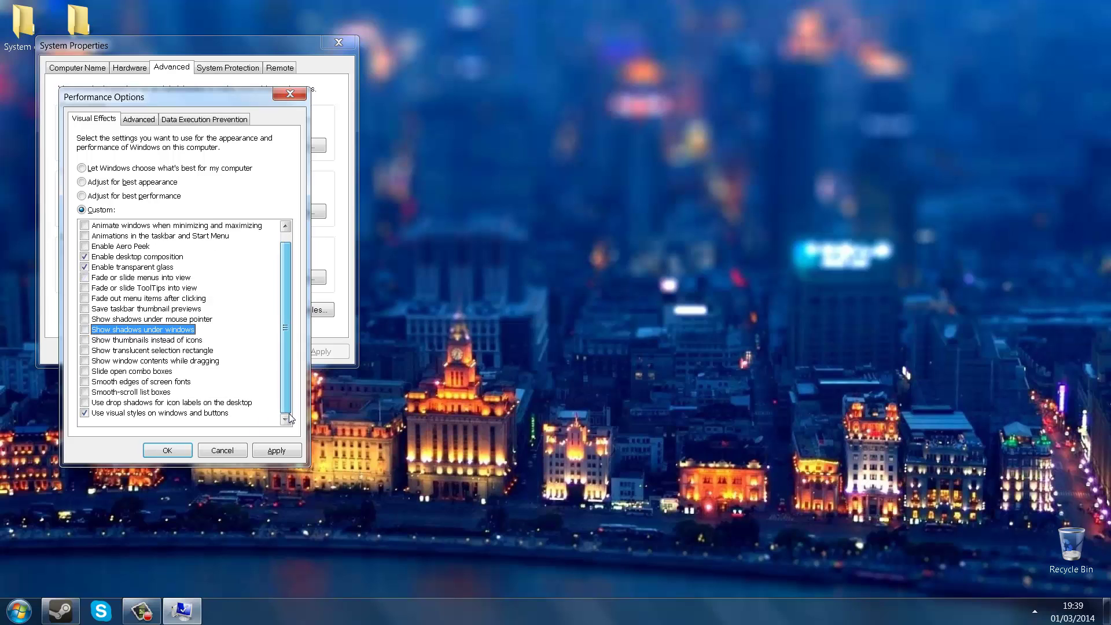
scroll(290, 312, "up", 1)
scroll(277, 350, "down", 1)
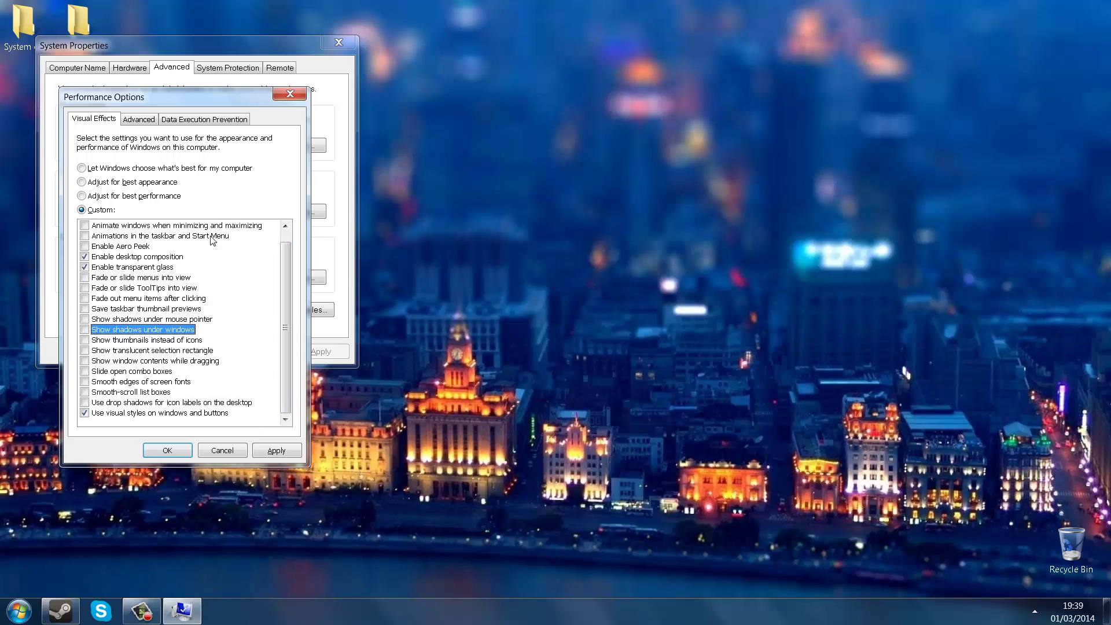
left_click(297, 99)
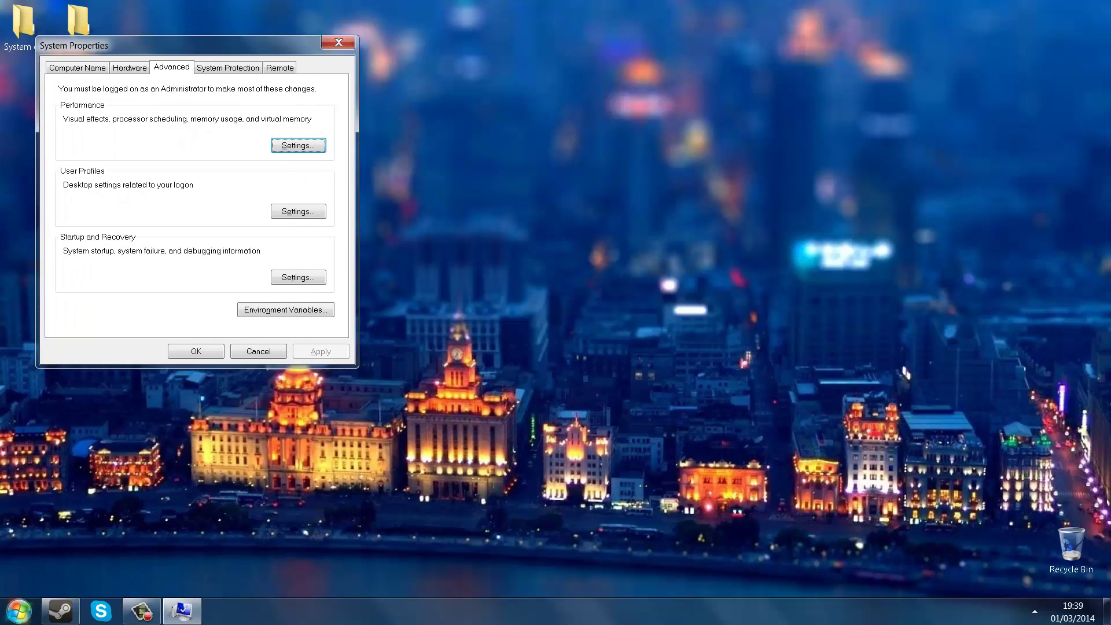
Search Control Panel for 'power' and reach Power Options with High performance active
key("super")
left_click(231, 435)
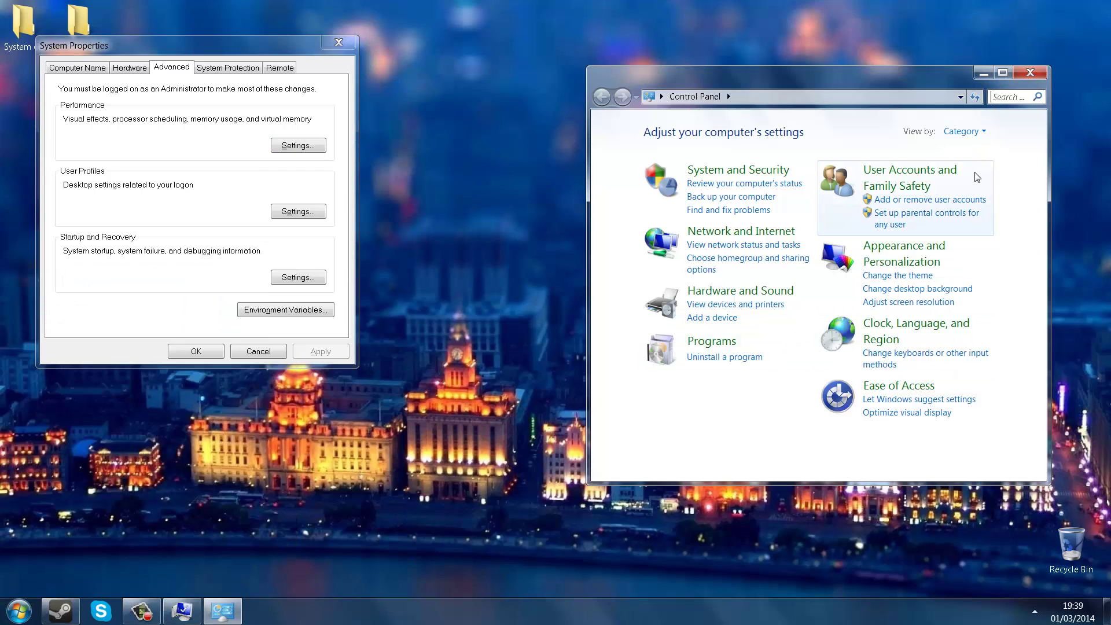
key("ctrl+e")
type("power")
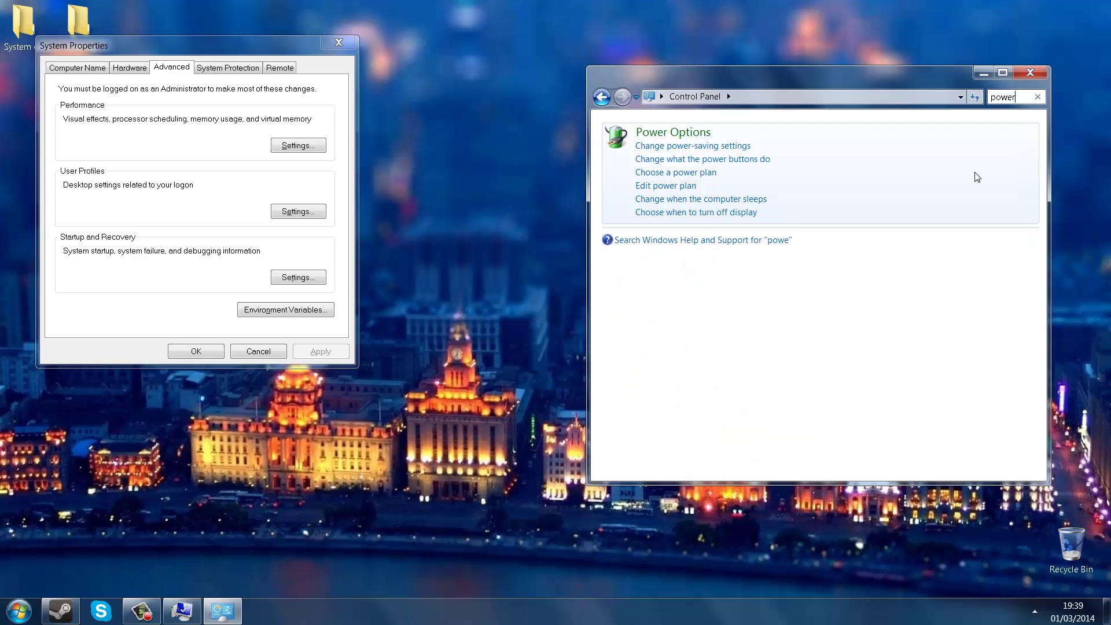
left_click(686, 147)
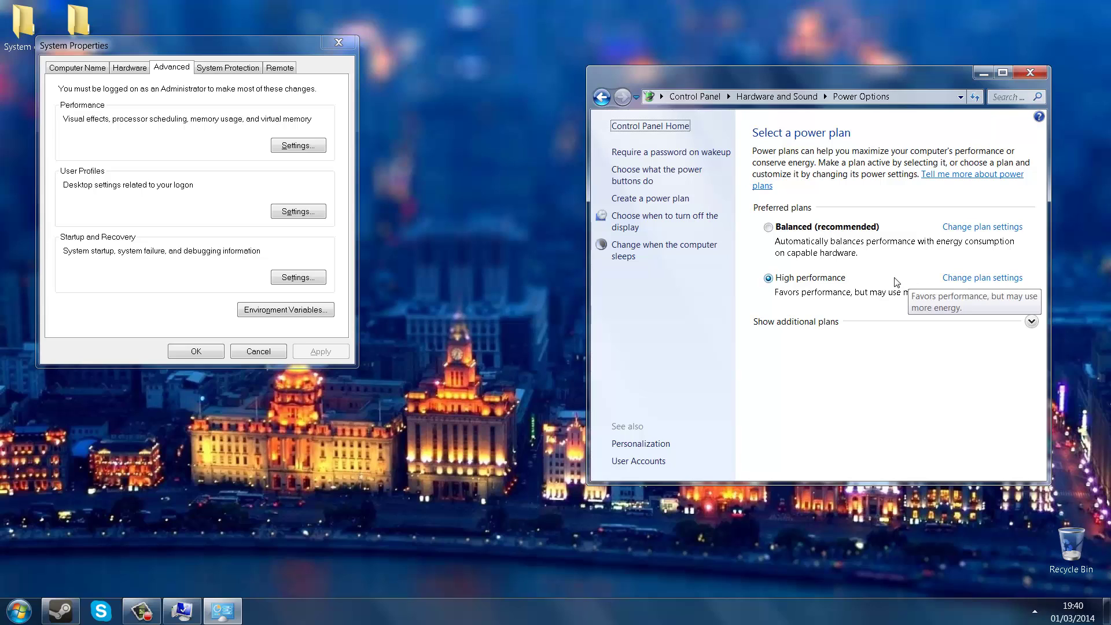
Close Power Options and System Properties, then view all five drives in Computer
left_click(1028, 73)
left_click(19, 611)
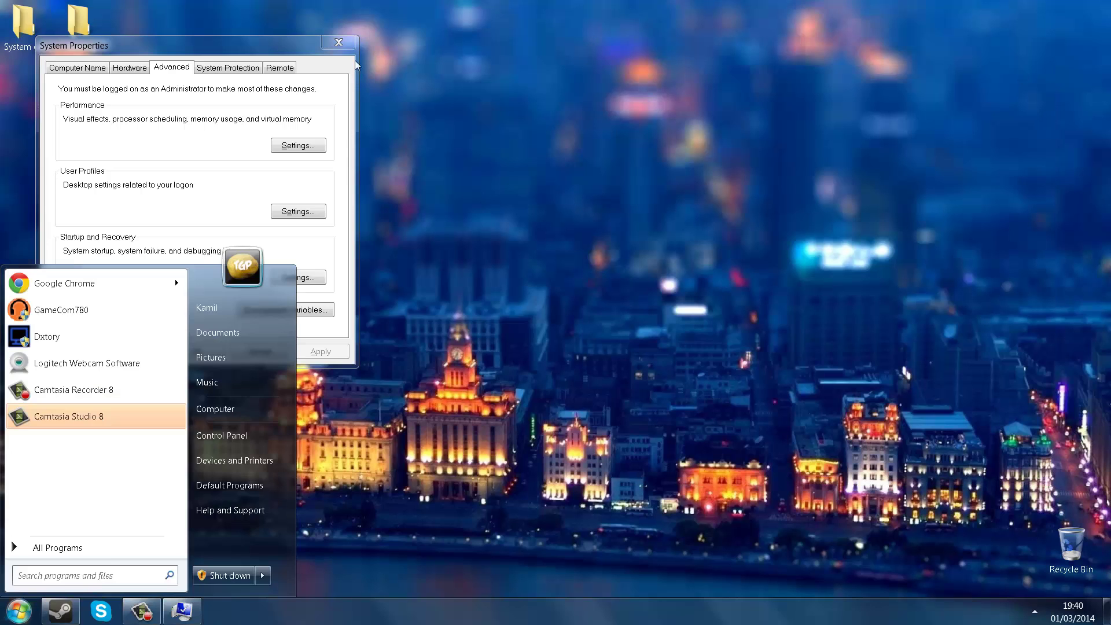
left_click(338, 42)
left_click(339, 42)
key("super")
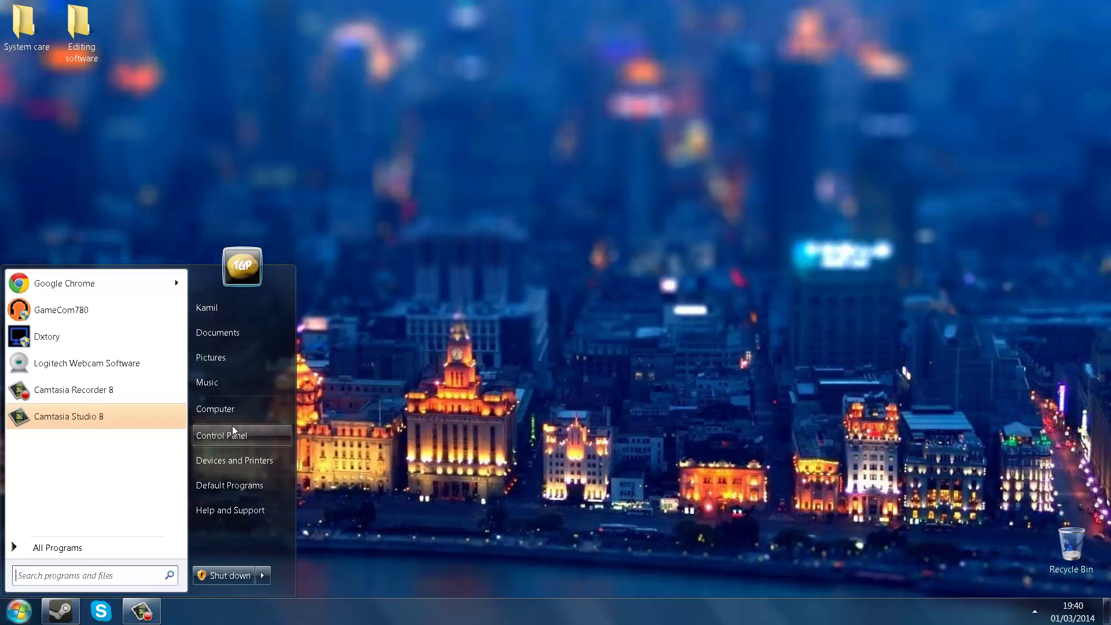
left_click(227, 410)
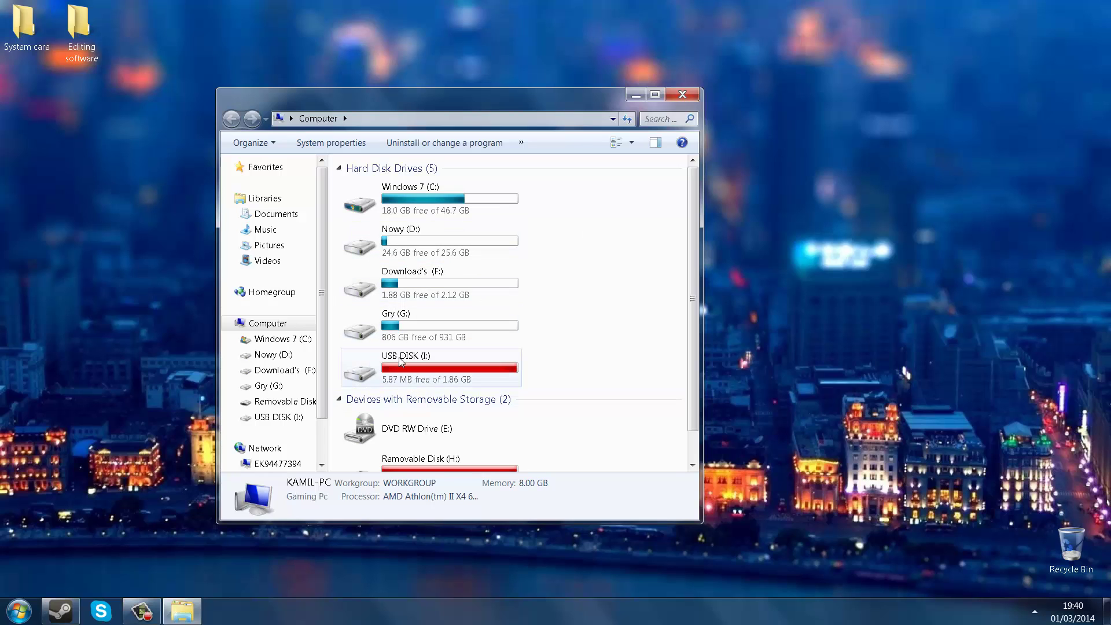
scroll(401, 362, "down", 1)
Dedicate USB DISK (I:) to ReadyBoost through its Properties dialog
right_click(412, 338)
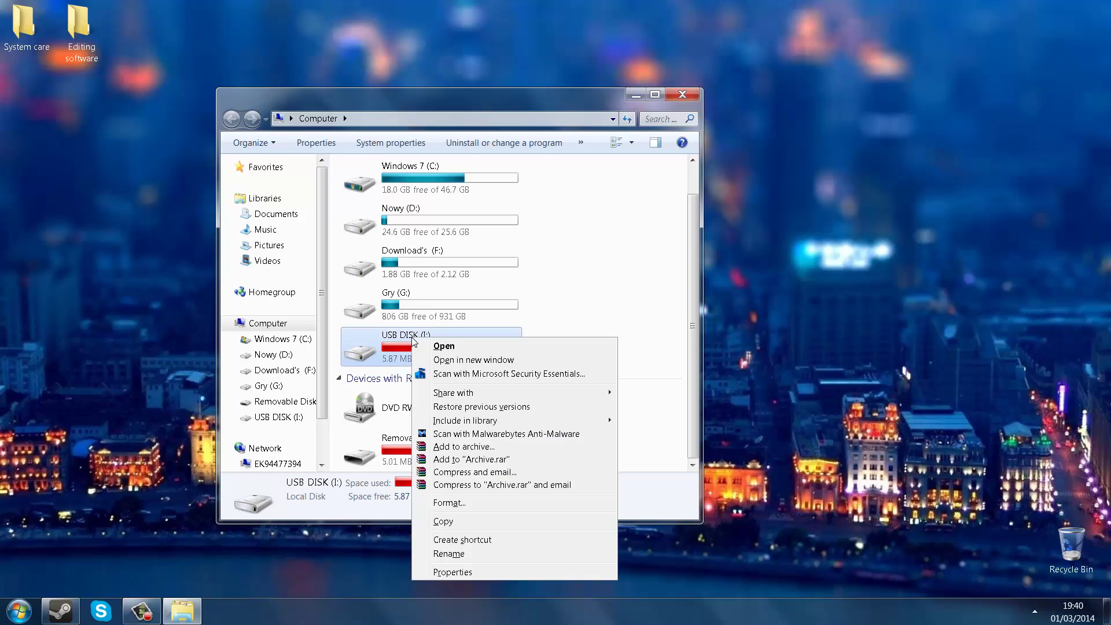
left_click(442, 572)
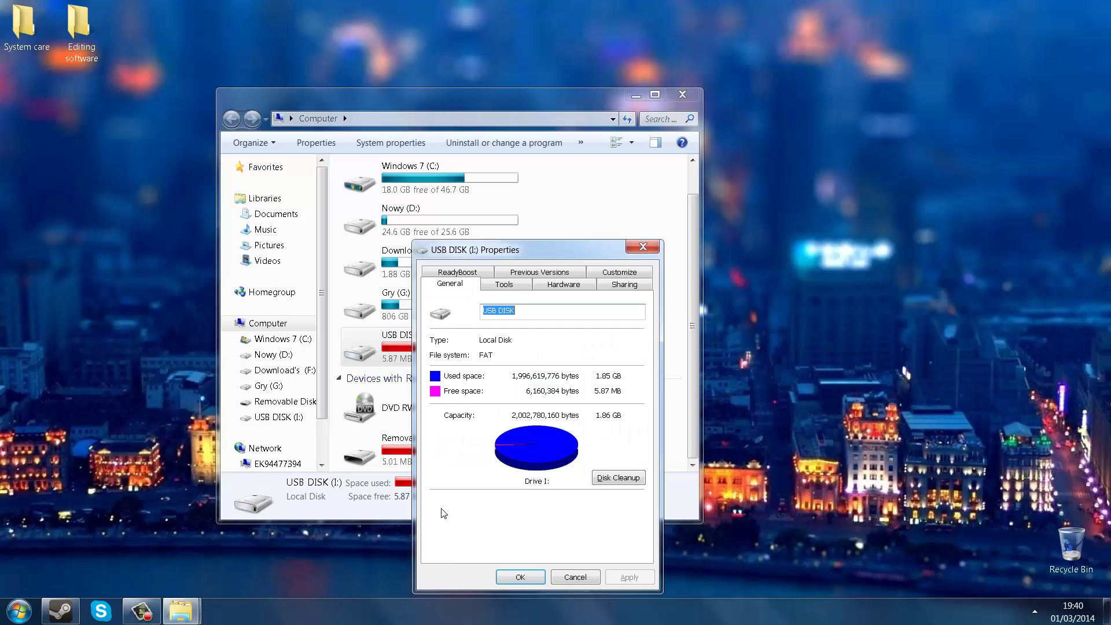
left_click(457, 272)
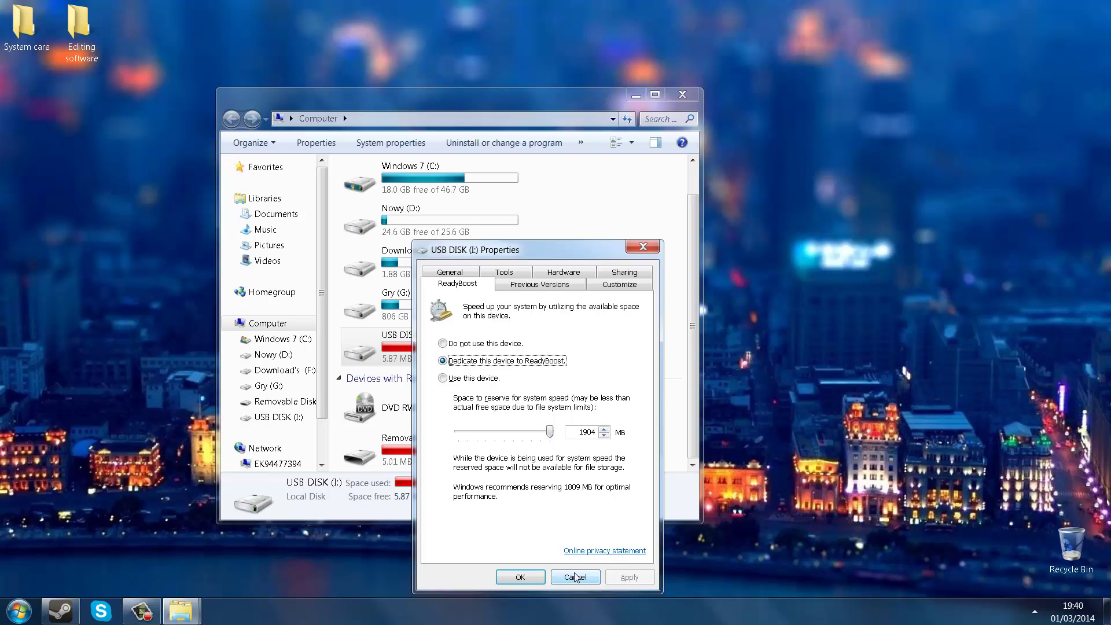
left_click(499, 578)
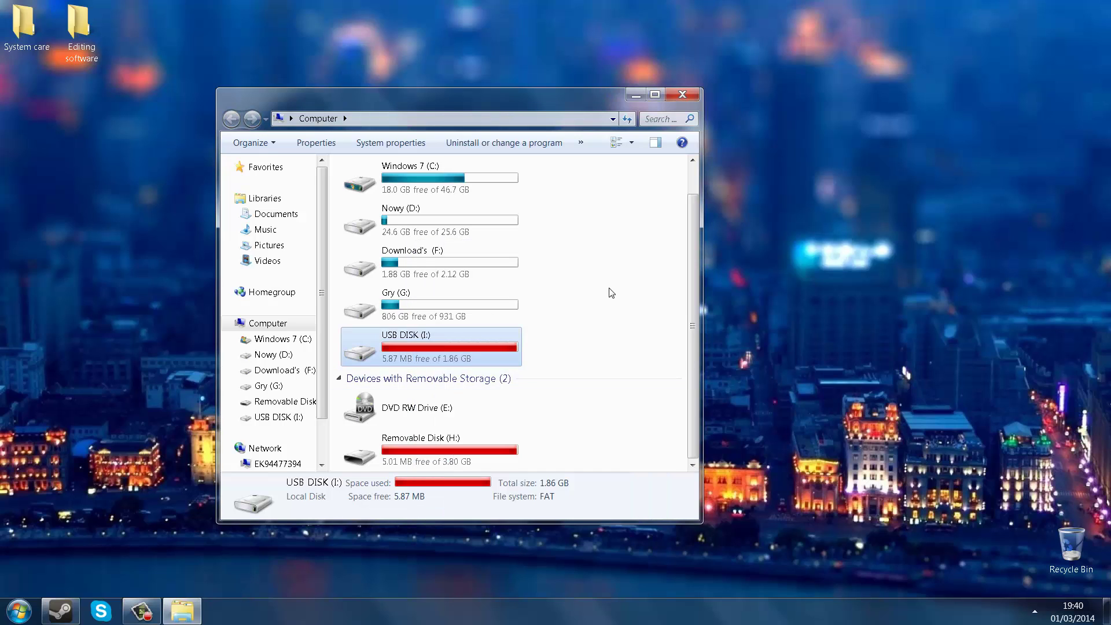
left_click(615, 326)
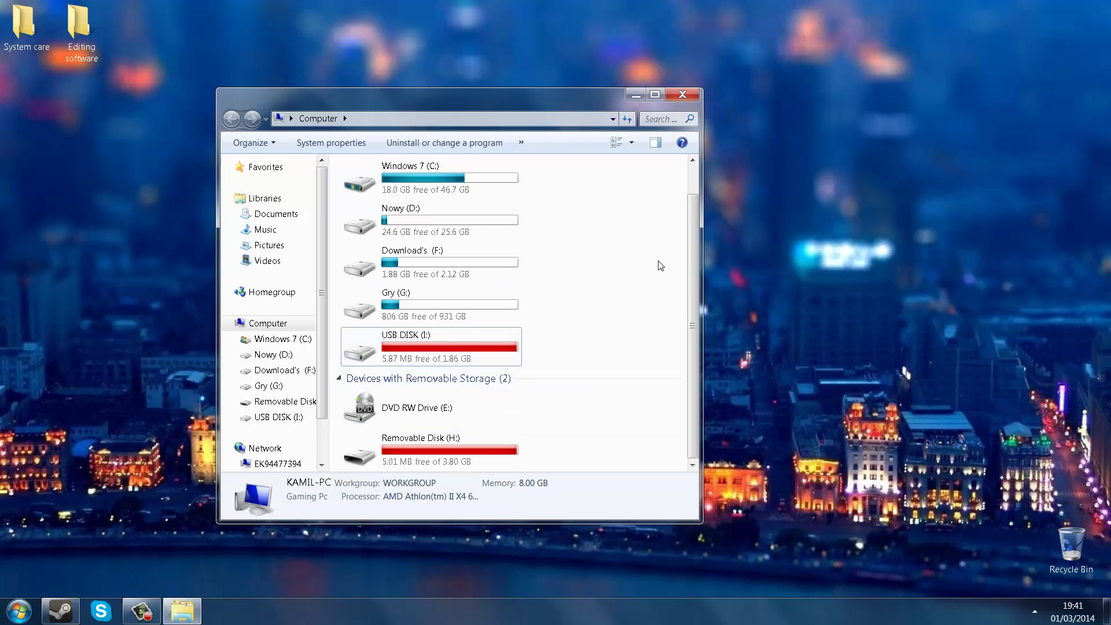
Select and deselect drives C:, D: and F:, then open Gry (G:) to view its folders
scroll(661, 265, "up", 1)
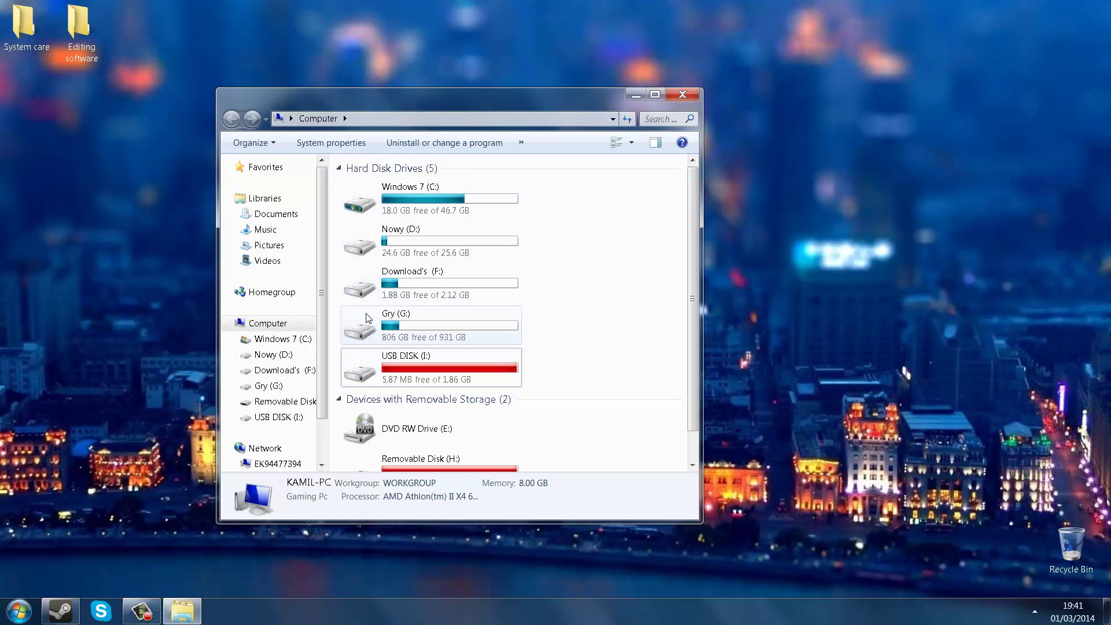
left_click_drag(561, 275, 344, 194)
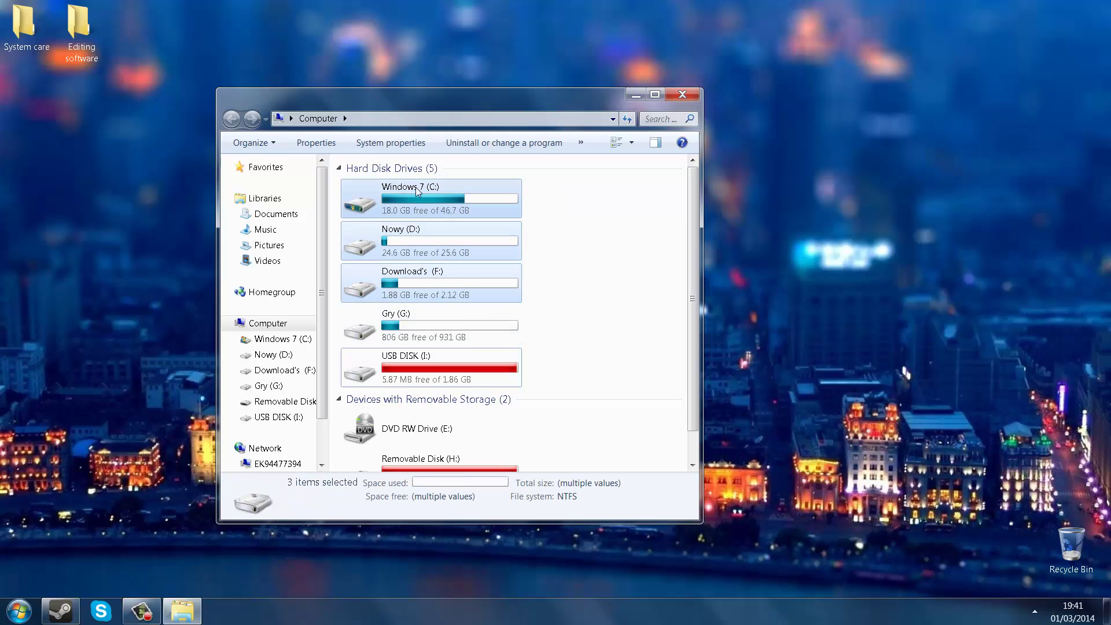
left_click(535, 279)
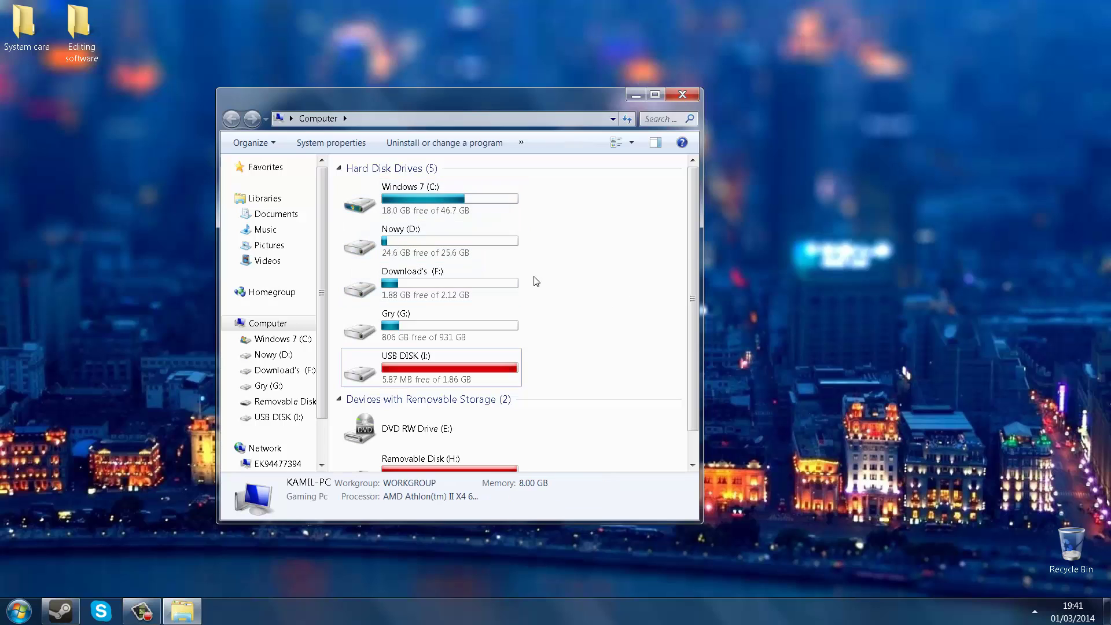
left_click_drag(553, 280, 442, 205)
left_click(641, 281)
scroll(643, 312, "down", 1)
scroll(640, 313, "up", 1)
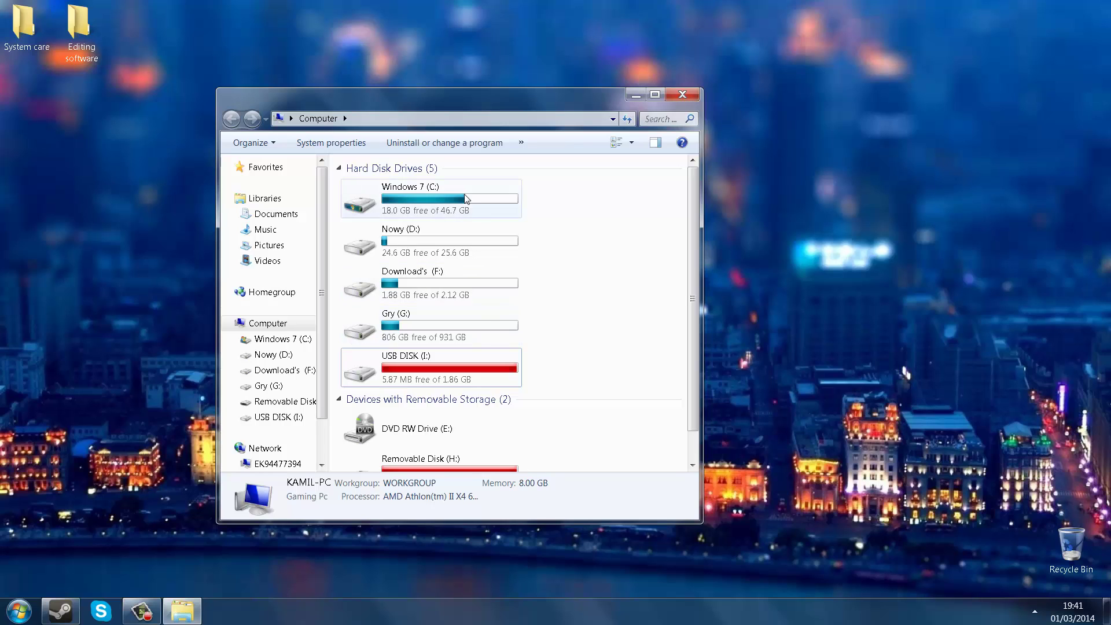
double_click(416, 327)
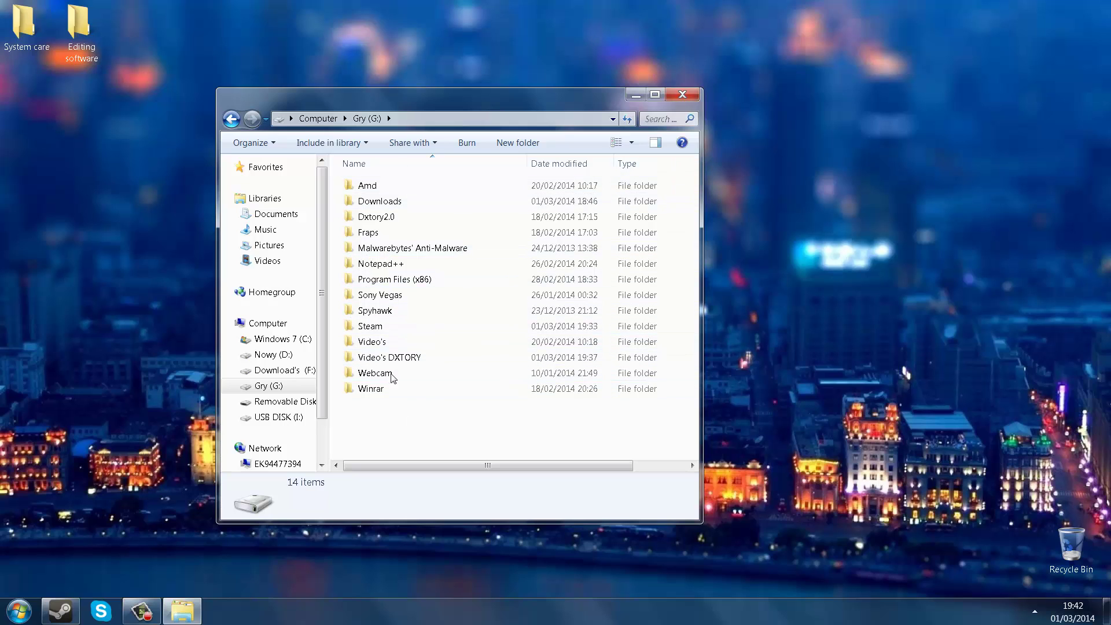
Scroll through the 71 installed programs in Programs and Features, then close it
left_click(682, 93)
key("super")
left_click(238, 437)
left_click(732, 357)
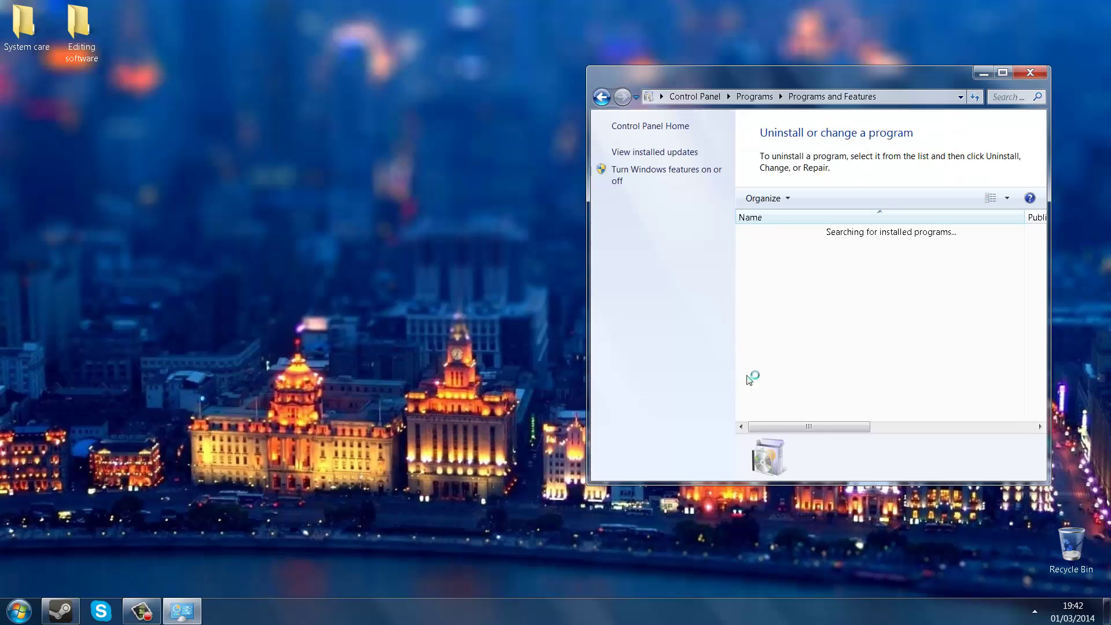
scroll(834, 254, "down", 15)
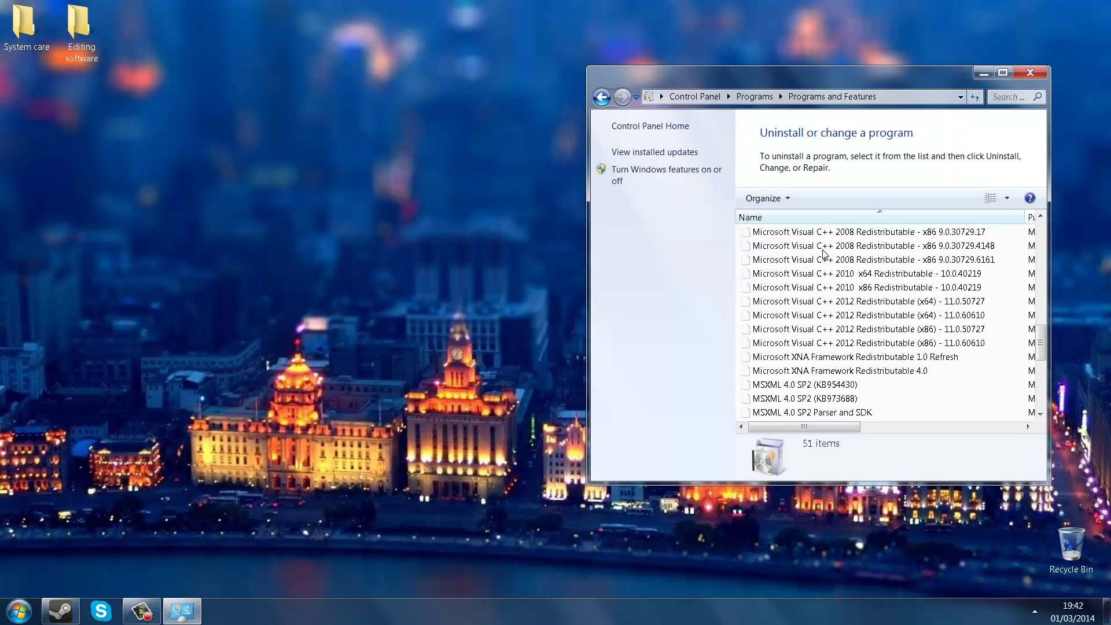
scroll(848, 260, "up", 15)
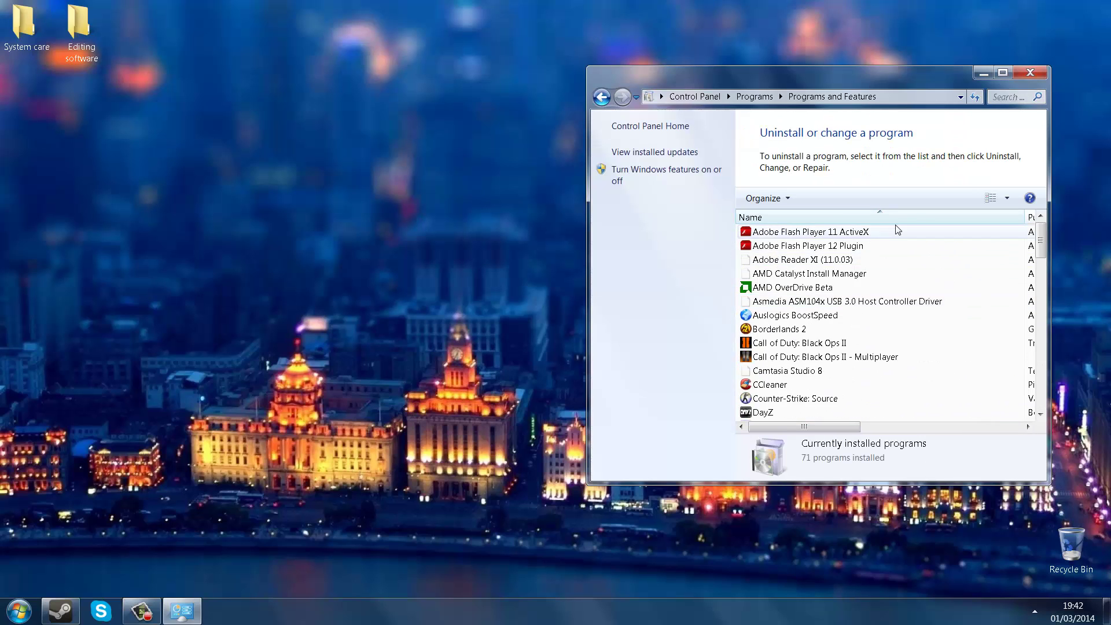
left_click(1039, 71)
left_click(19, 611)
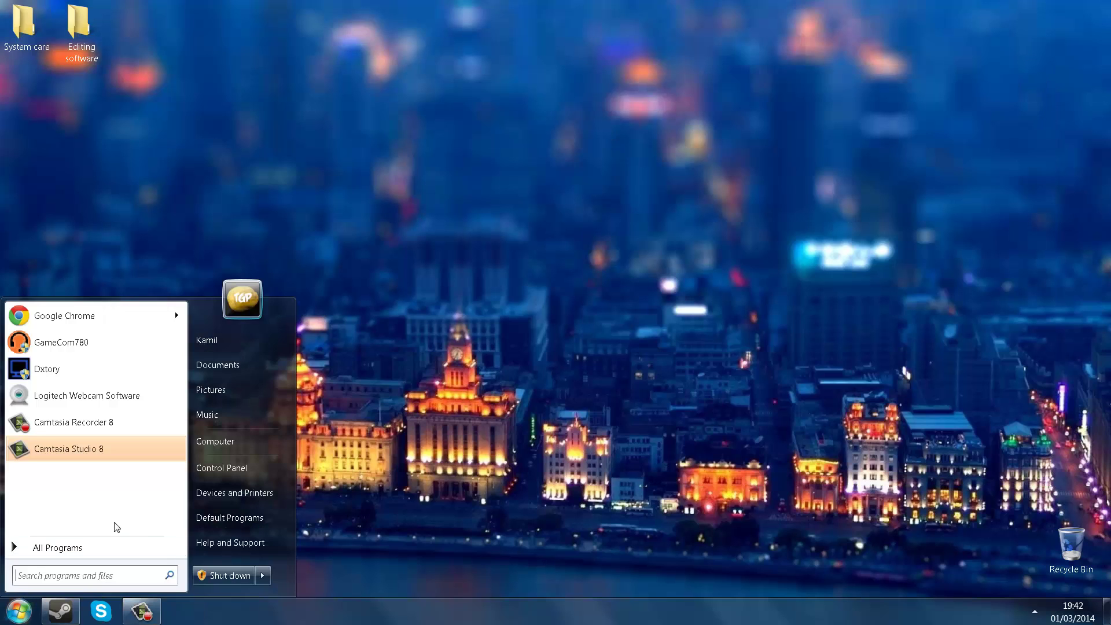
Permanently delete all files in %temp%, skipping the in-use FXSAPIDebugLogFile.txt
left_click(84, 578)
type("%")
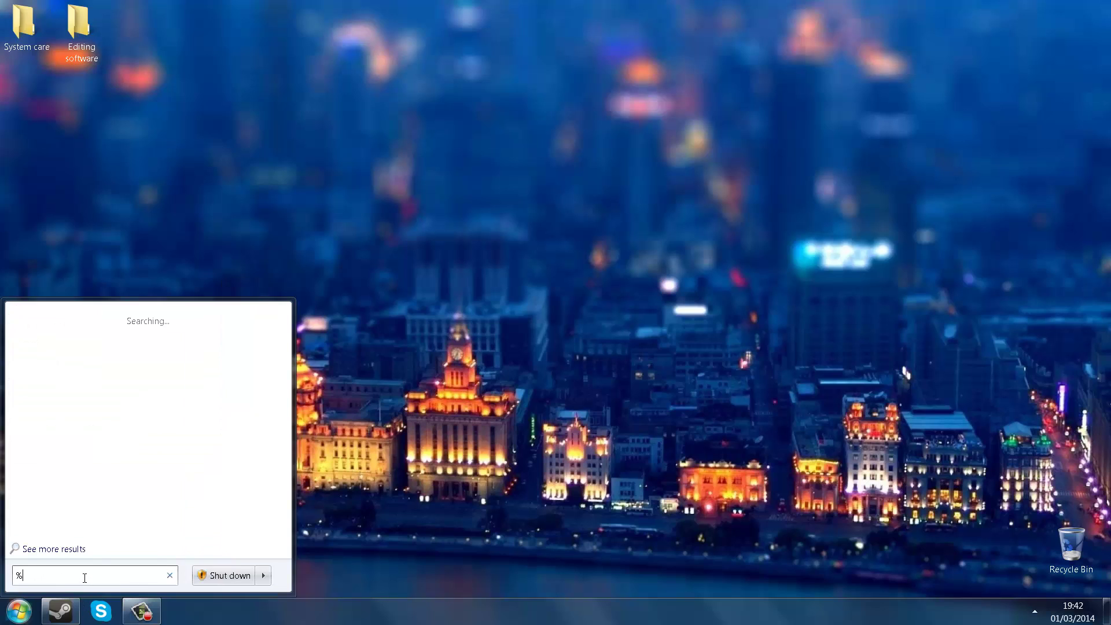
type("temp")
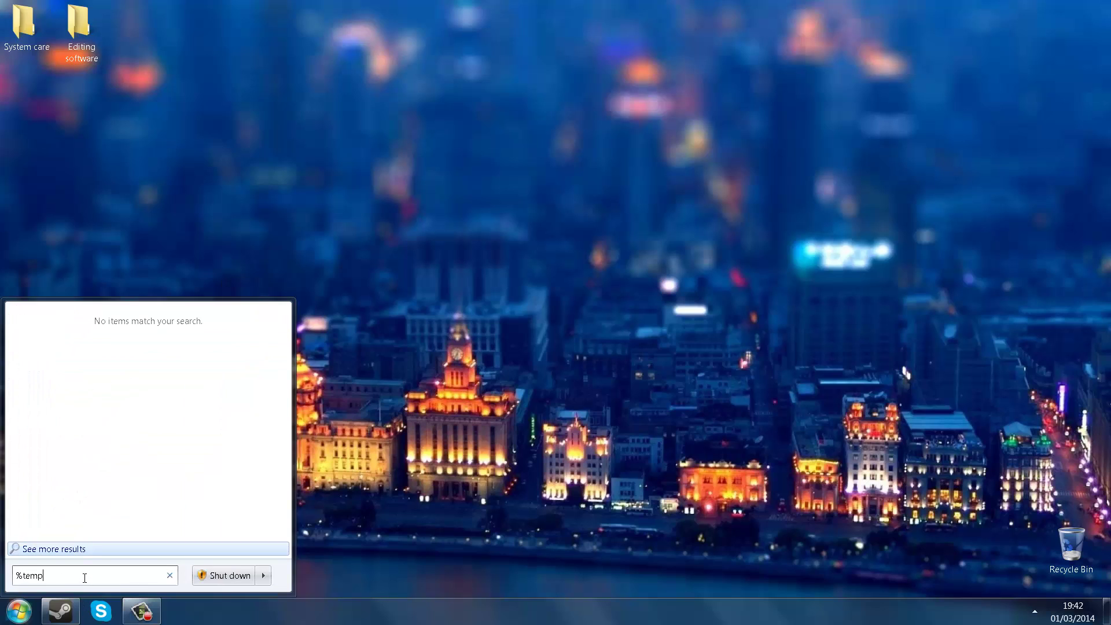
type("%")
key("Return")
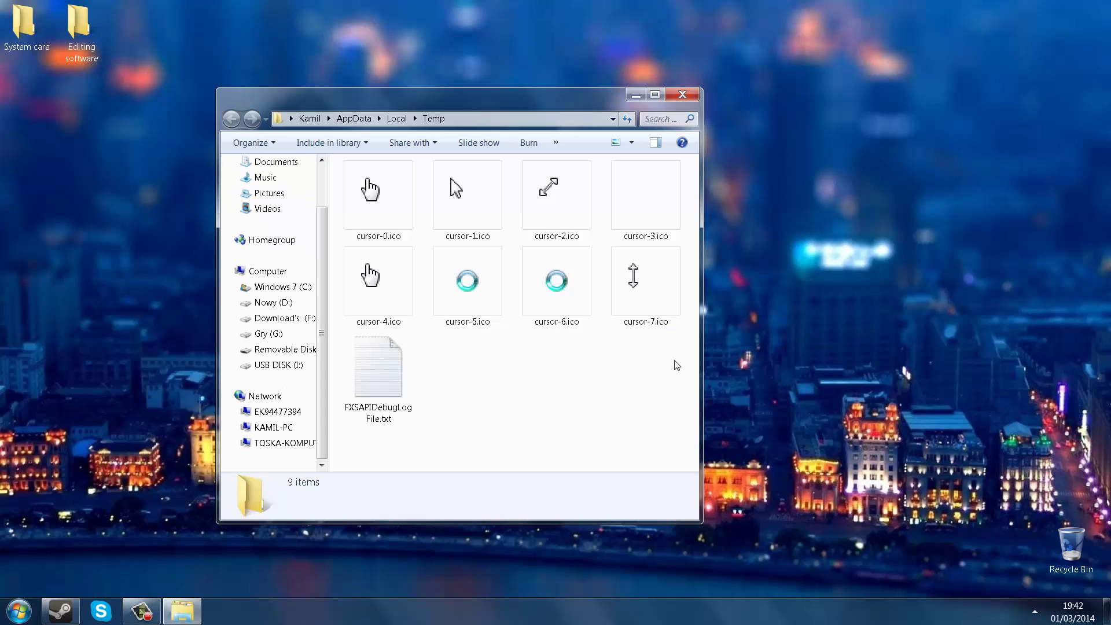
left_click_drag(669, 398, 375, 221)
right_click(375, 221)
left_click(405, 471)
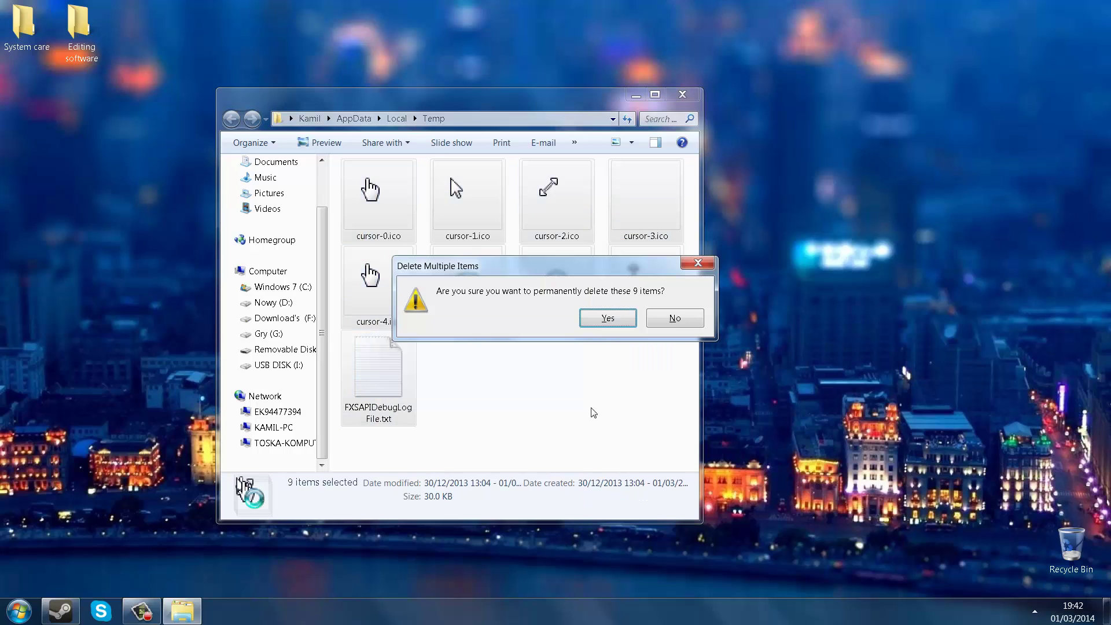
left_click(608, 318)
left_click(608, 363)
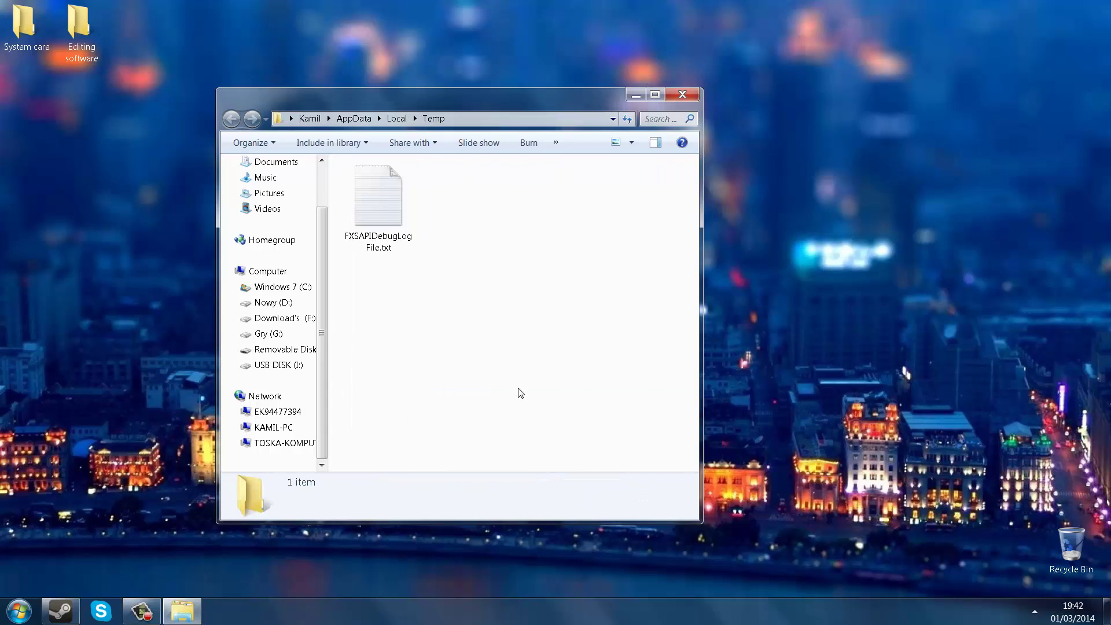
left_click(683, 94)
Check that Recycle Bin Properties deletes files on Download's (F:) immediately
right_click(1071, 553)
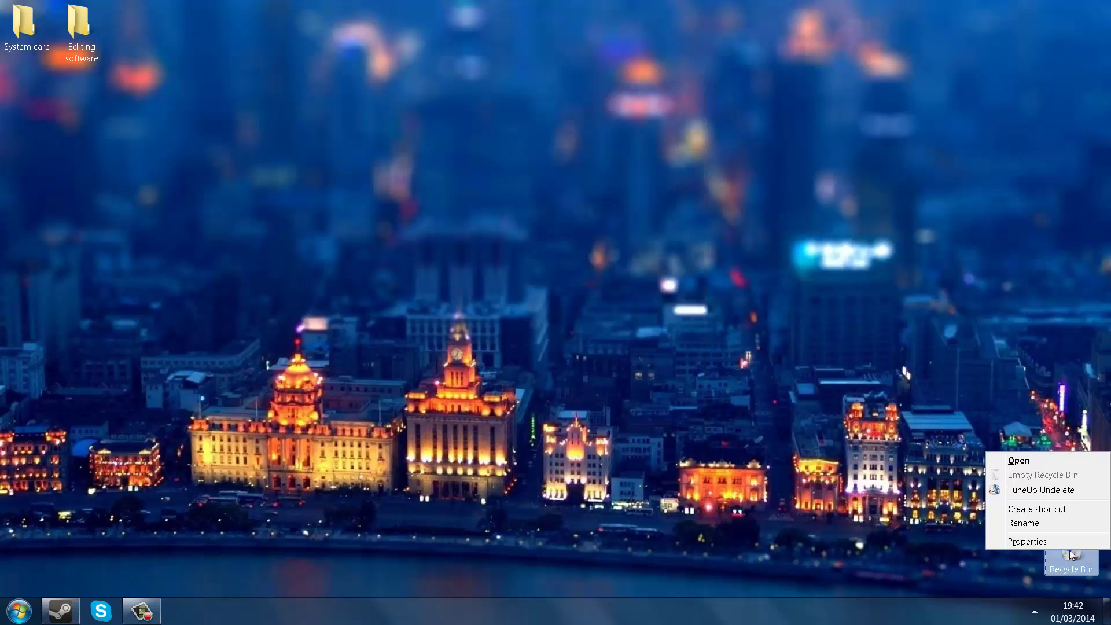
left_click(1036, 541)
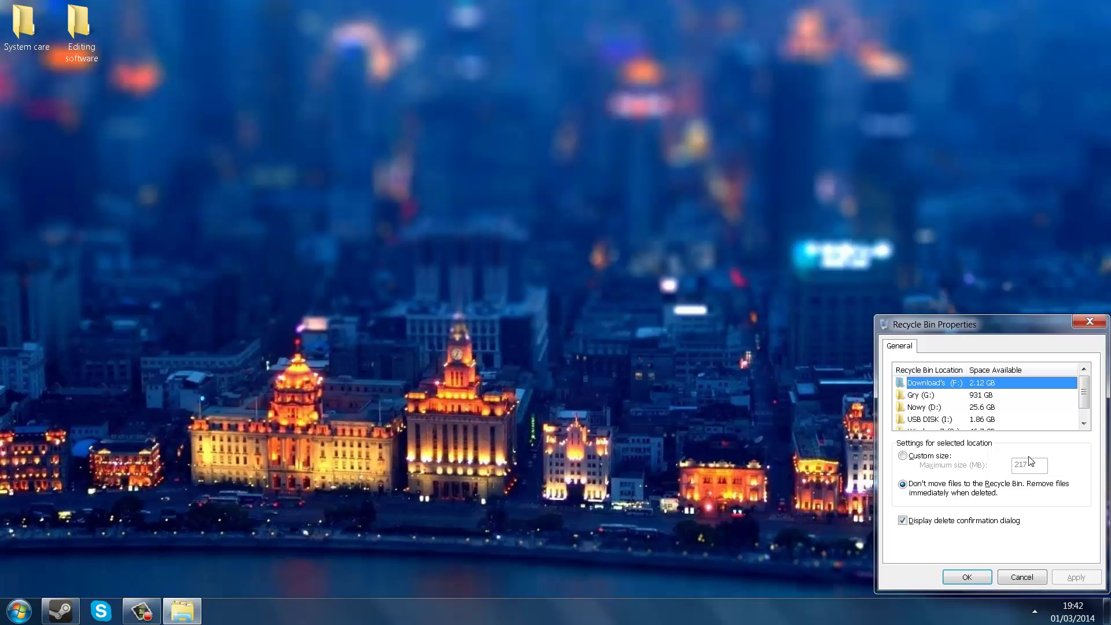
left_click(1090, 321)
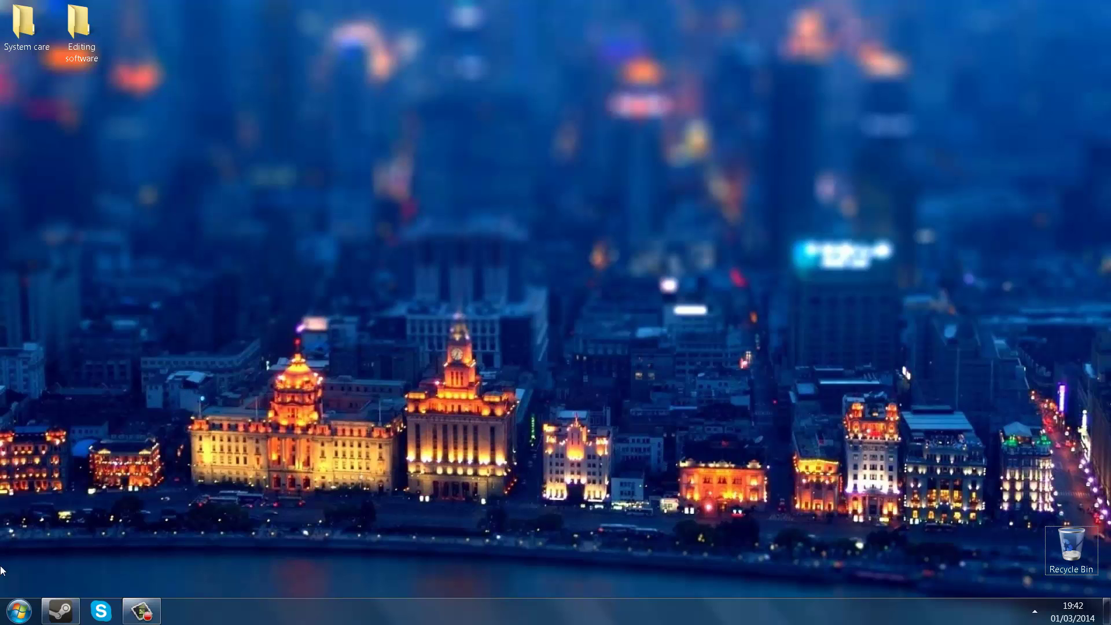
Browse Documents\DayZ and its Saved subfolder, then review DayZ.cfg's GPU frames-ahead settings in Notepad
left_click(2, 608)
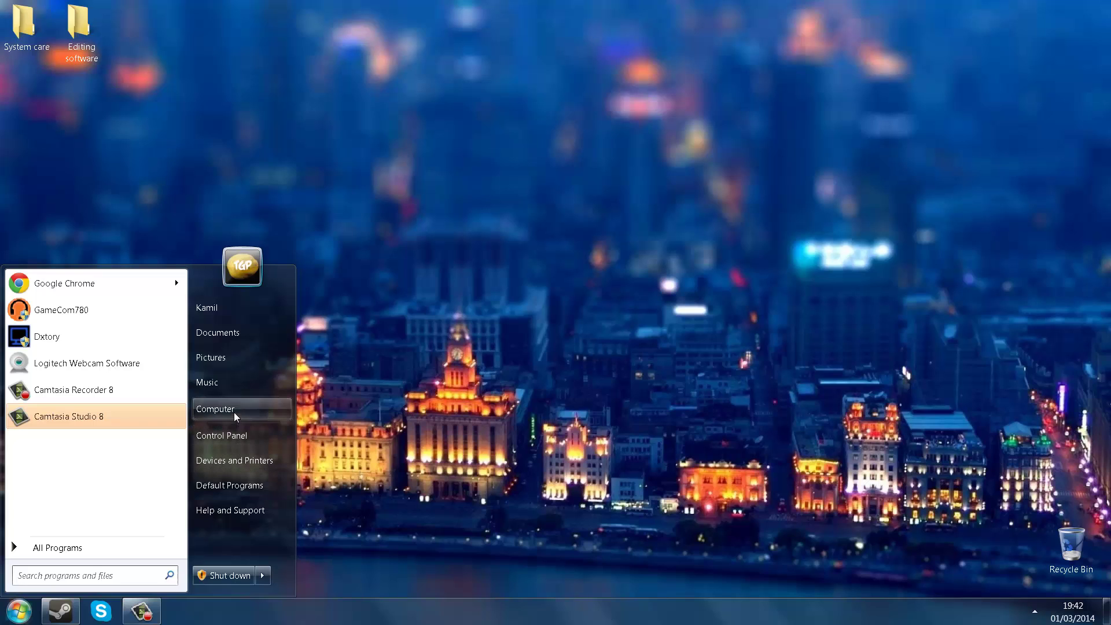
left_click(209, 329)
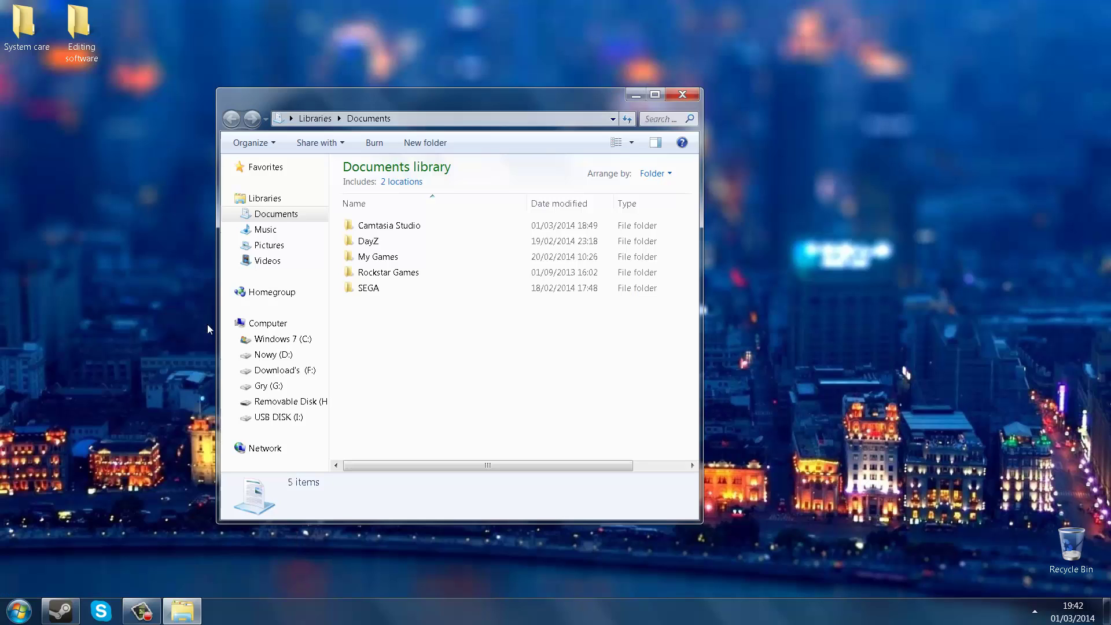
double_click(371, 241)
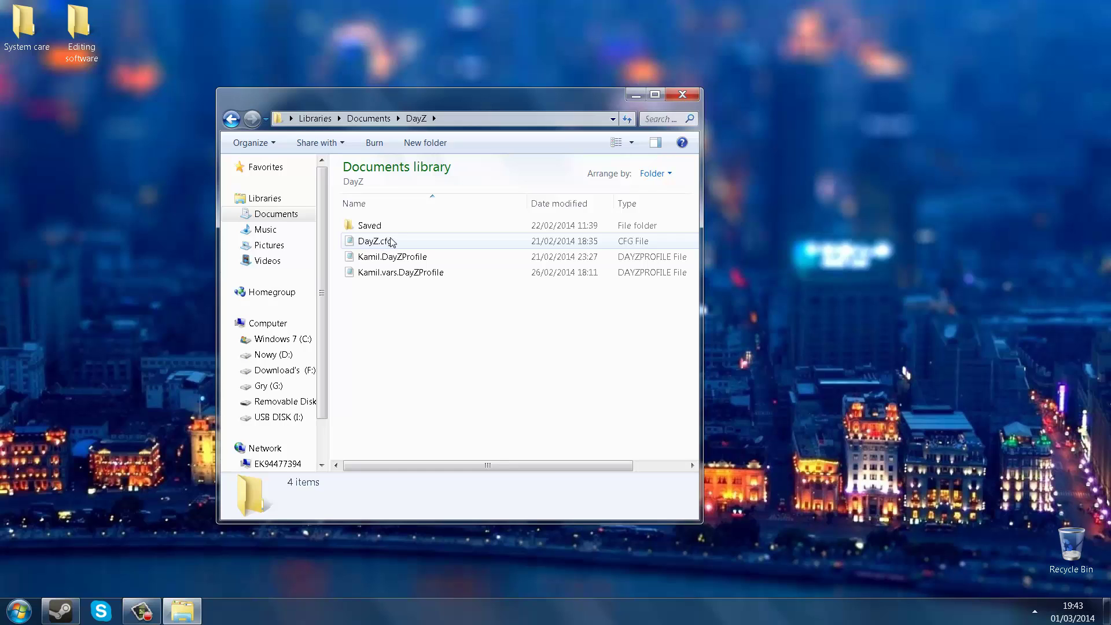
double_click(396, 229)
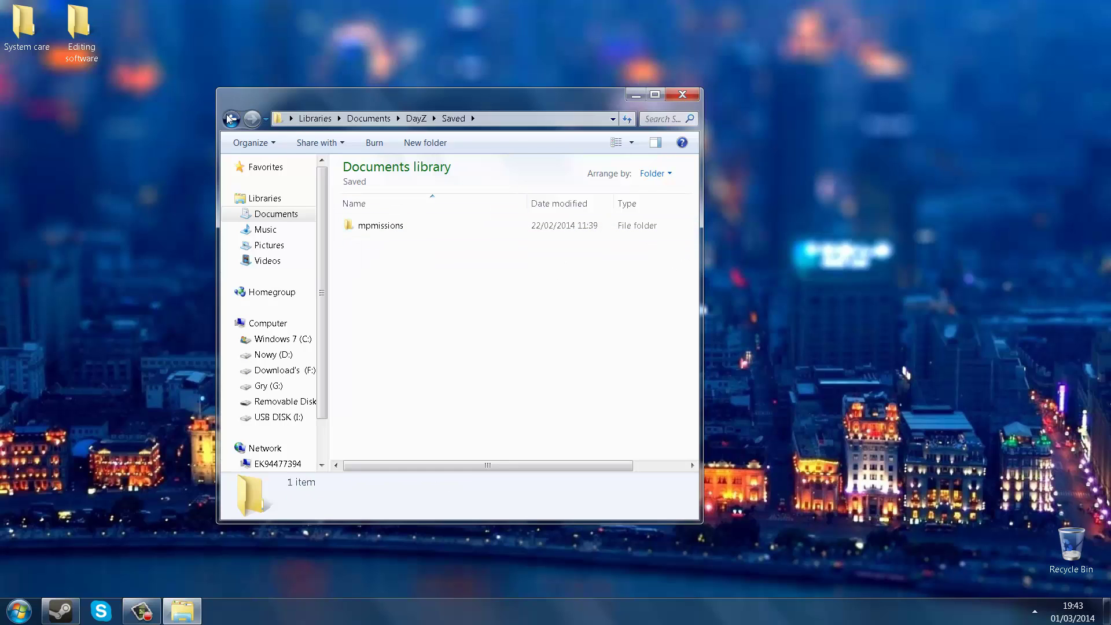
left_click(231, 119)
double_click(375, 241)
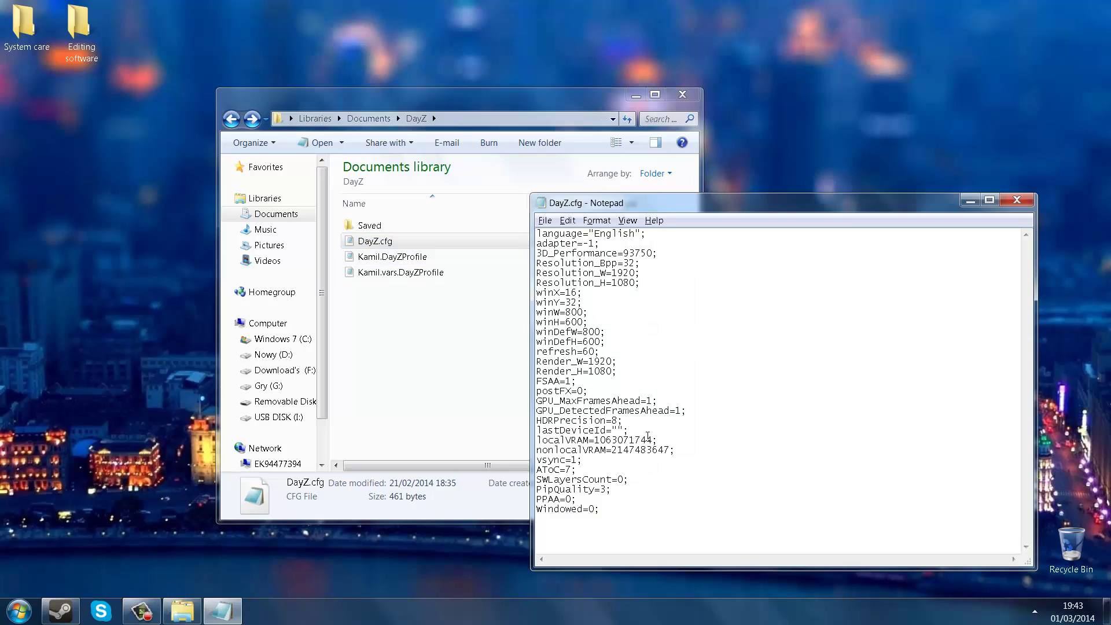
left_click_drag(704, 418, 536, 400)
left_click(1019, 202)
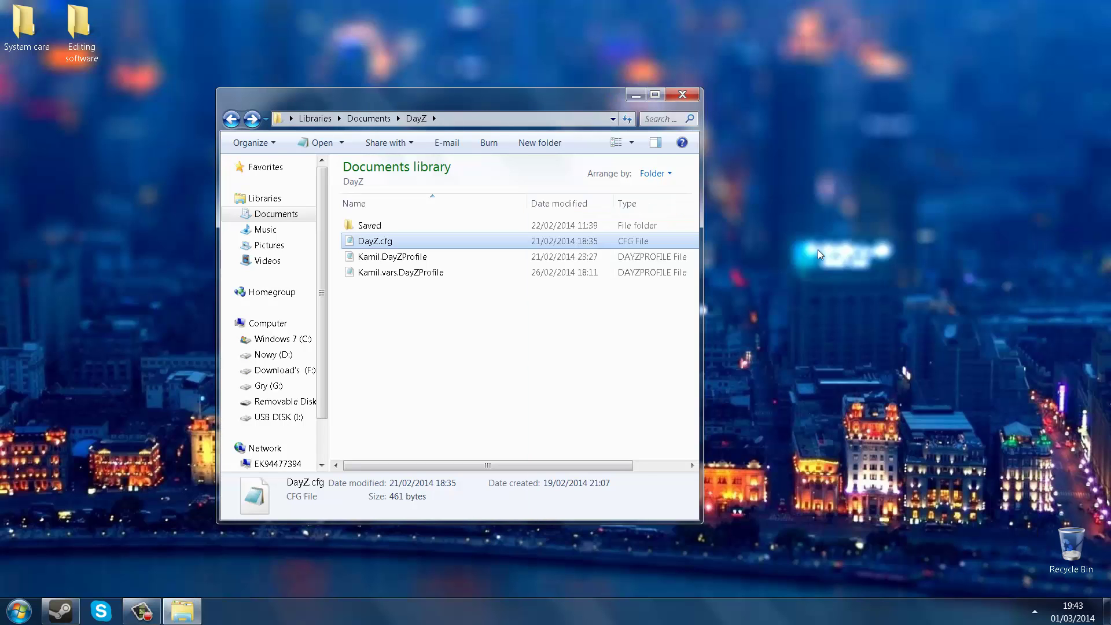
Open the DayZ profile in Notepad and select the sceneComplexity=200000; line
double_click(392, 256)
scroll(885, 313, "down", 15)
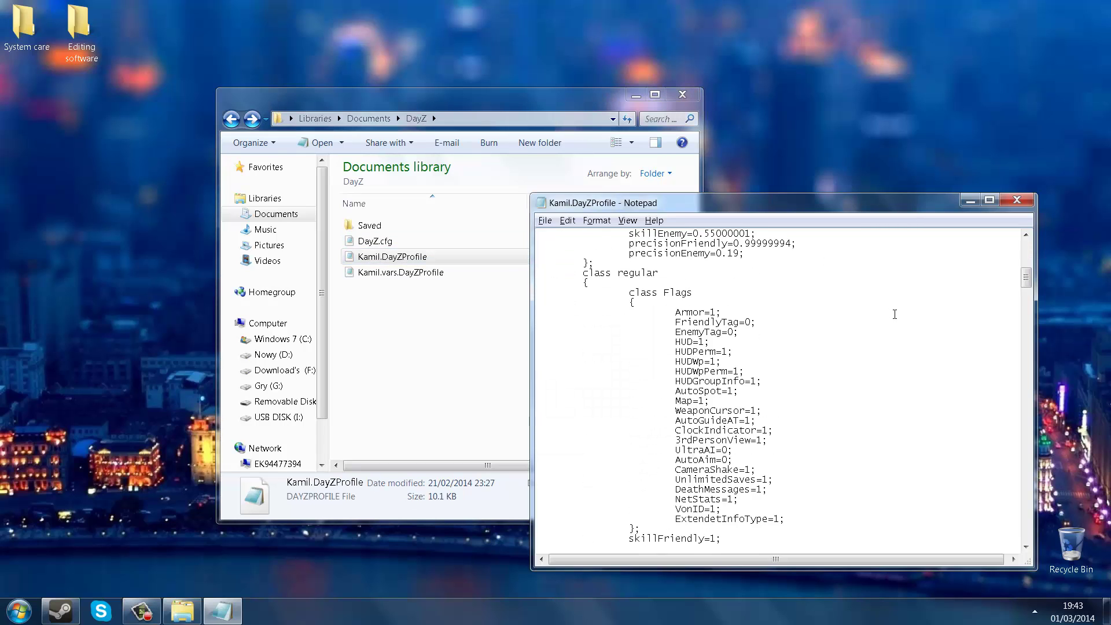
left_click_drag(1026, 276, 1043, 550)
left_click_drag(674, 335, 629, 332)
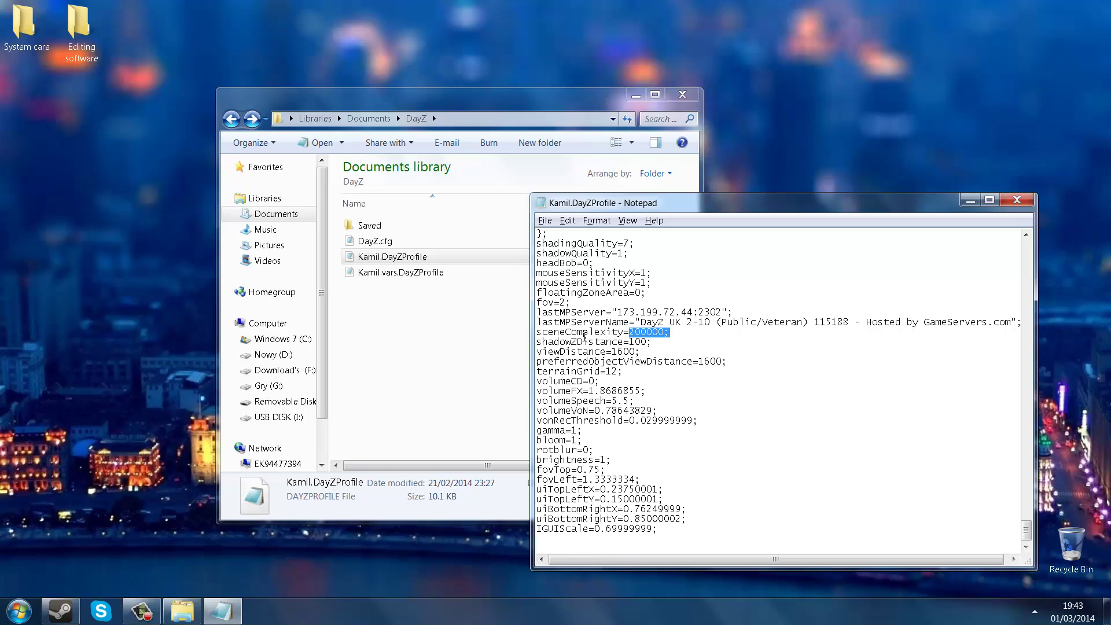
mouse_move(676, 322)
left_mouse_down()
mouse_move(636, 332)
mouse_move(674, 326)
left_mouse_up()
left_click(670, 332)
key("shift+Home")
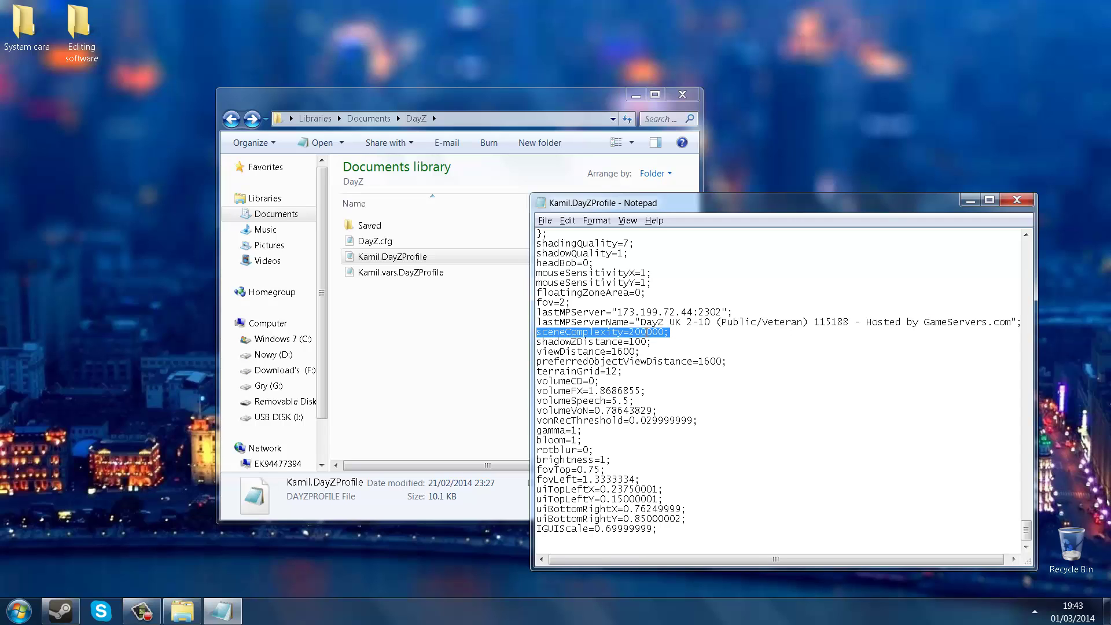
Highlight the viewDistance=1600; and sceneComplexity=200000; settings in turn
left_click(663, 343)
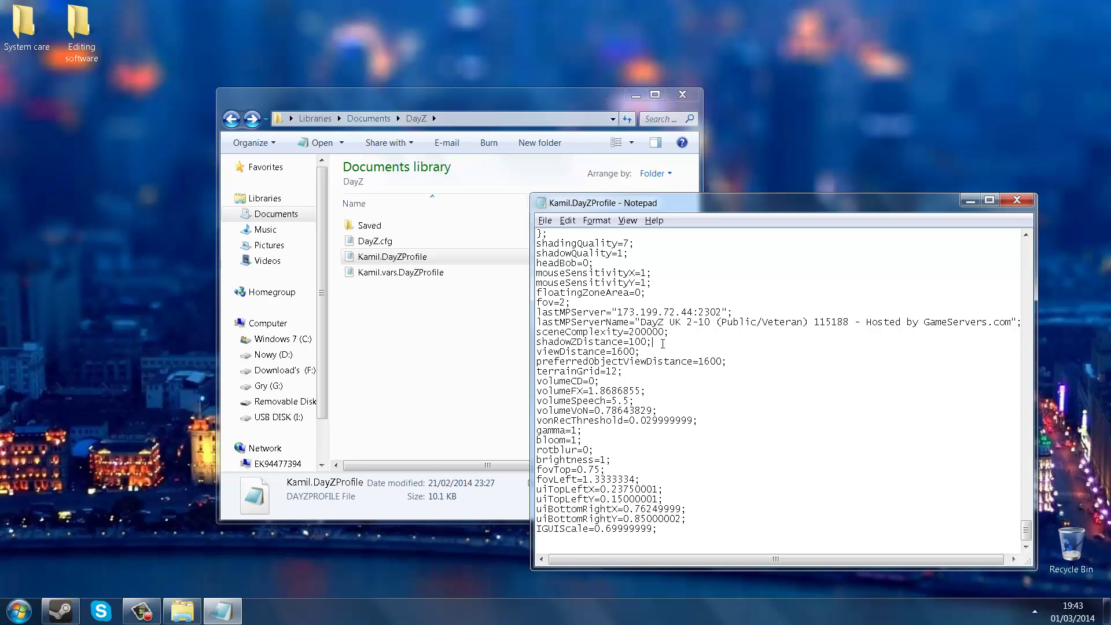
double_click(659, 346)
left_click(655, 342)
double_click(659, 333)
left_click(673, 335)
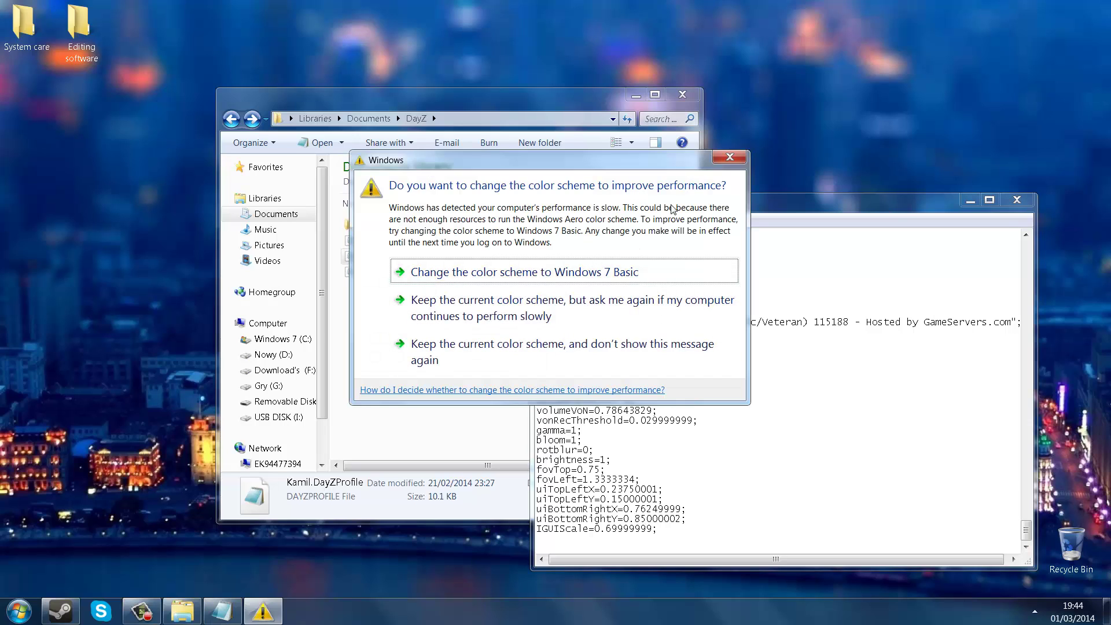
Move the Windows colour-scheme prompt aside and dismiss it
left_click_drag(510, 162, 331, 159)
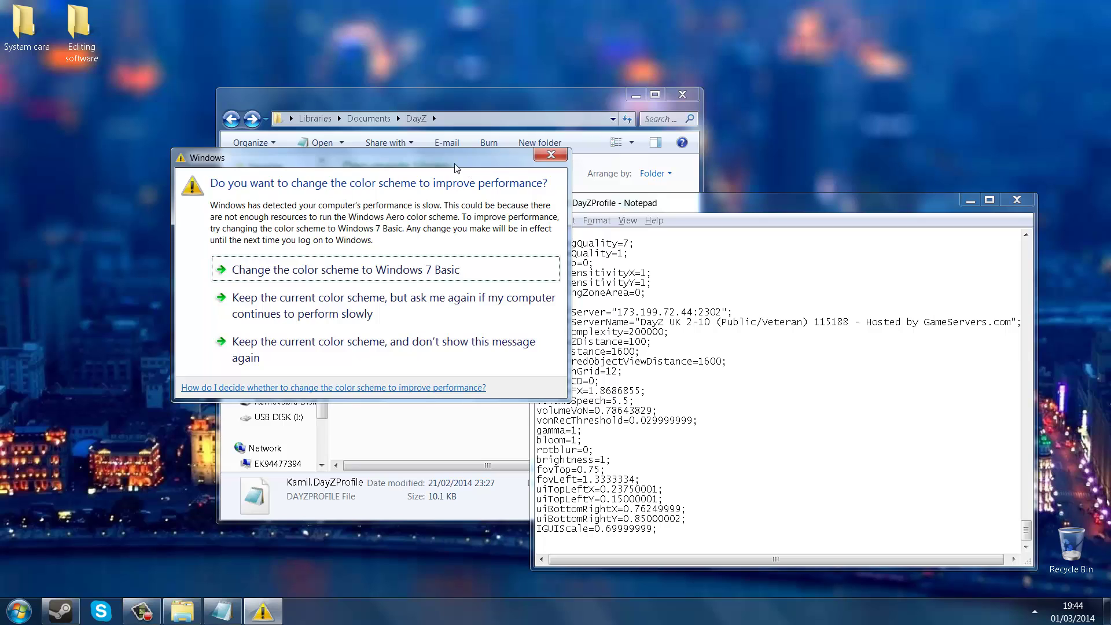
left_click_drag(452, 170, 398, 119)
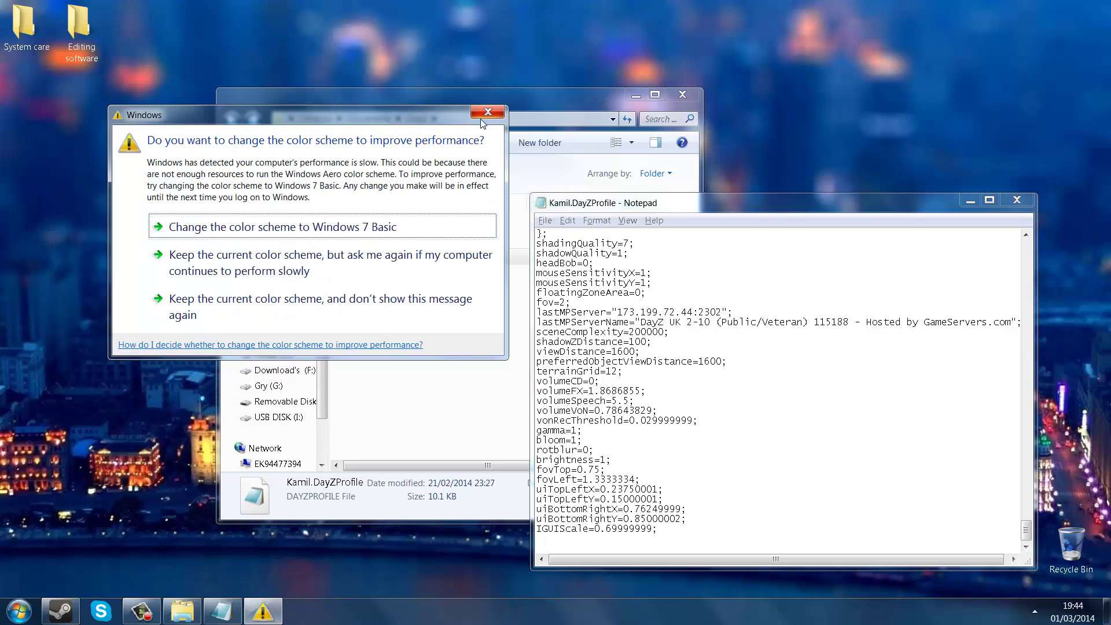
left_click(484, 108)
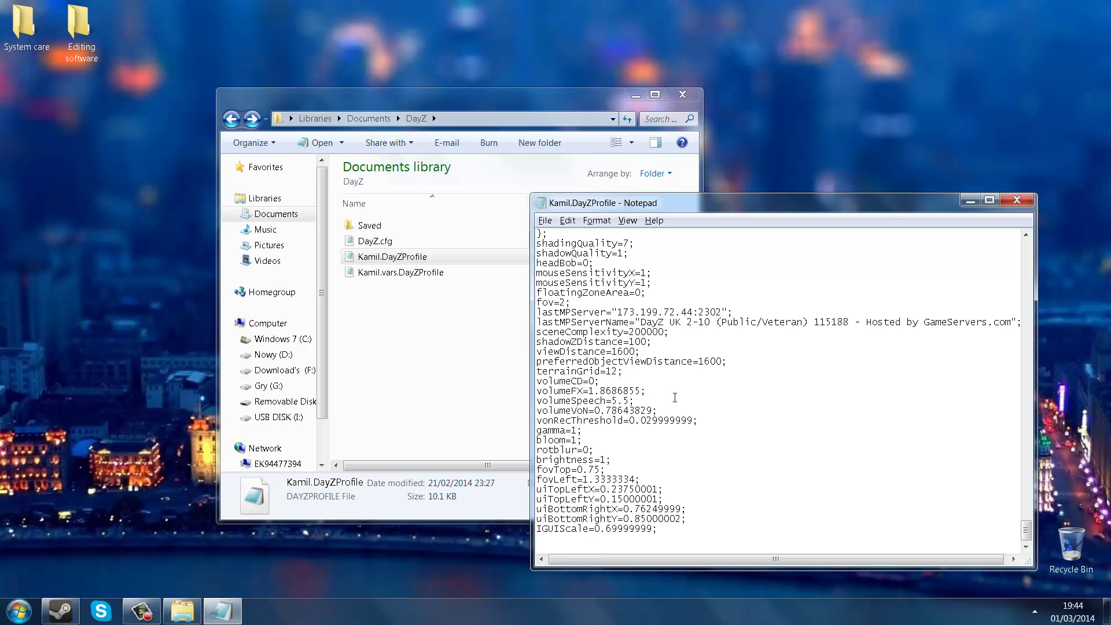
Close Notepad and make DayZ.cfg read-only through its Properties
left_click(1011, 201)
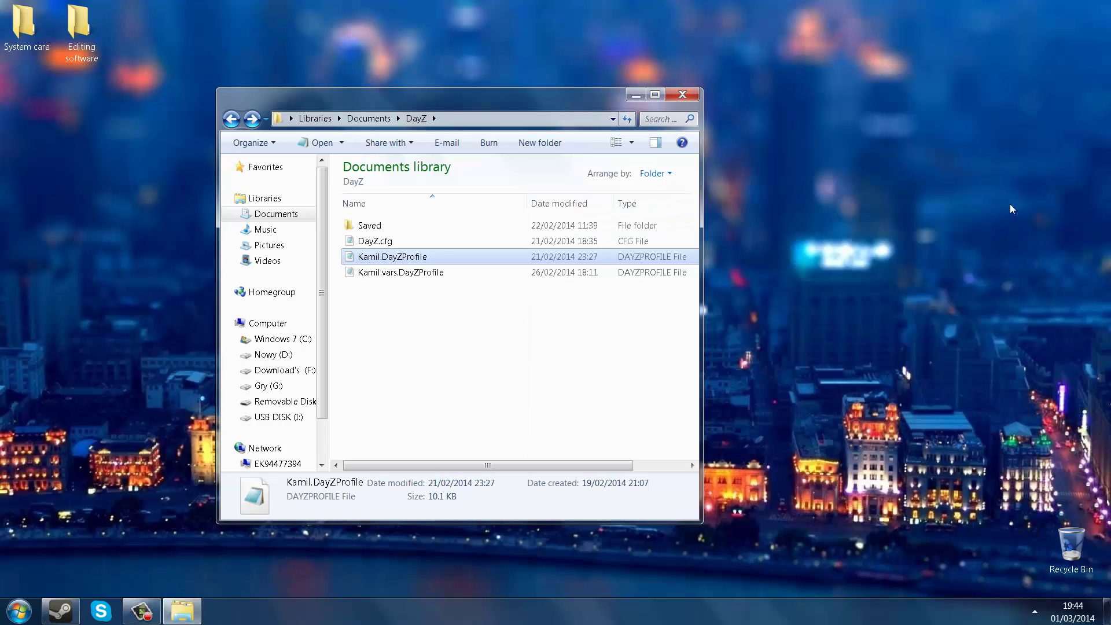
left_click(383, 241)
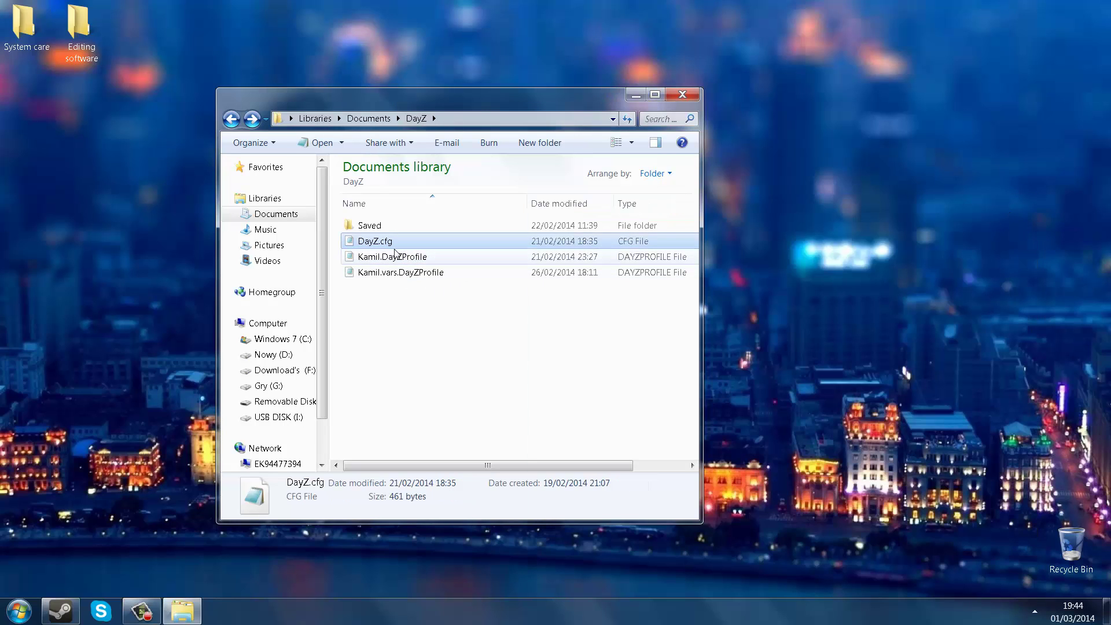
right_click(394, 242)
left_click(435, 537)
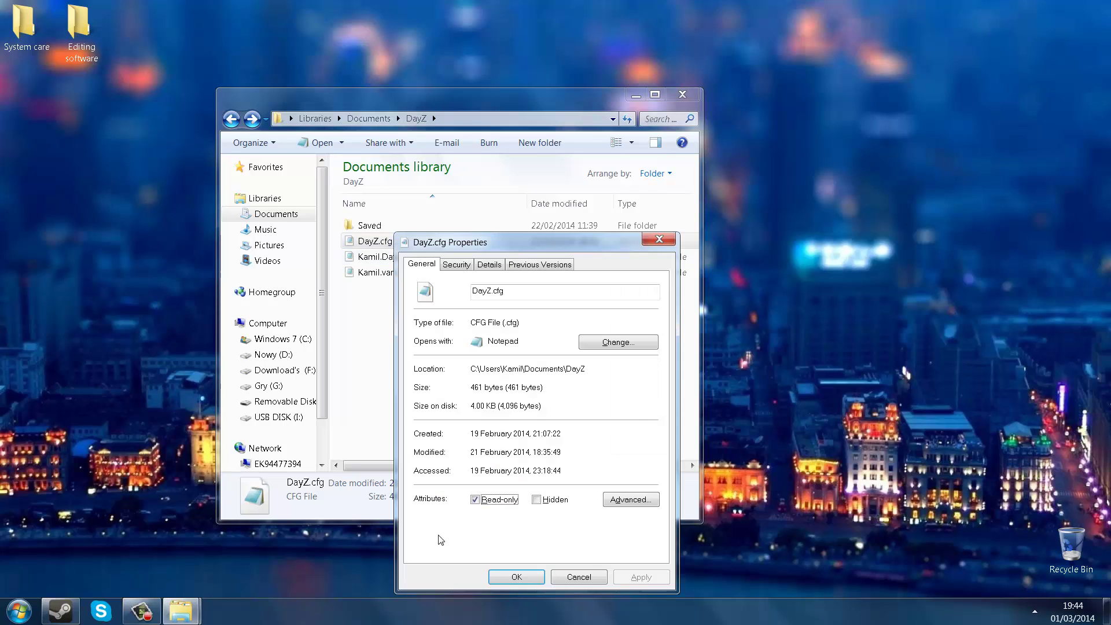
left_click(486, 500)
left_click(510, 577)
Make the player's DayZProfile file read-only as well
left_click(390, 257)
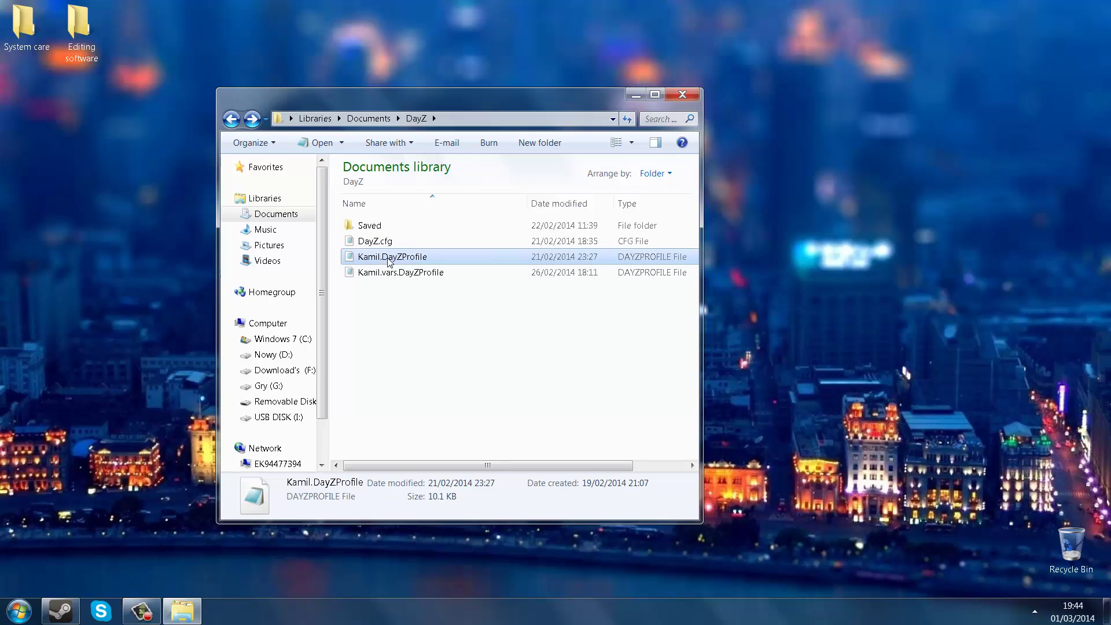
right_click(388, 257)
left_click(449, 553)
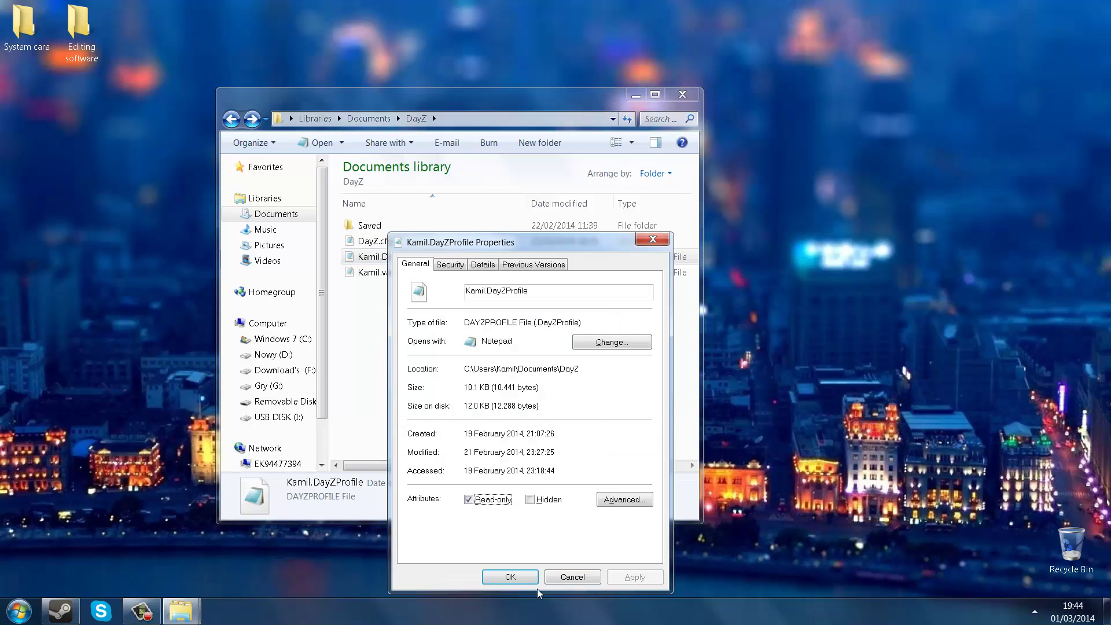
left_click(521, 576)
left_click(489, 331)
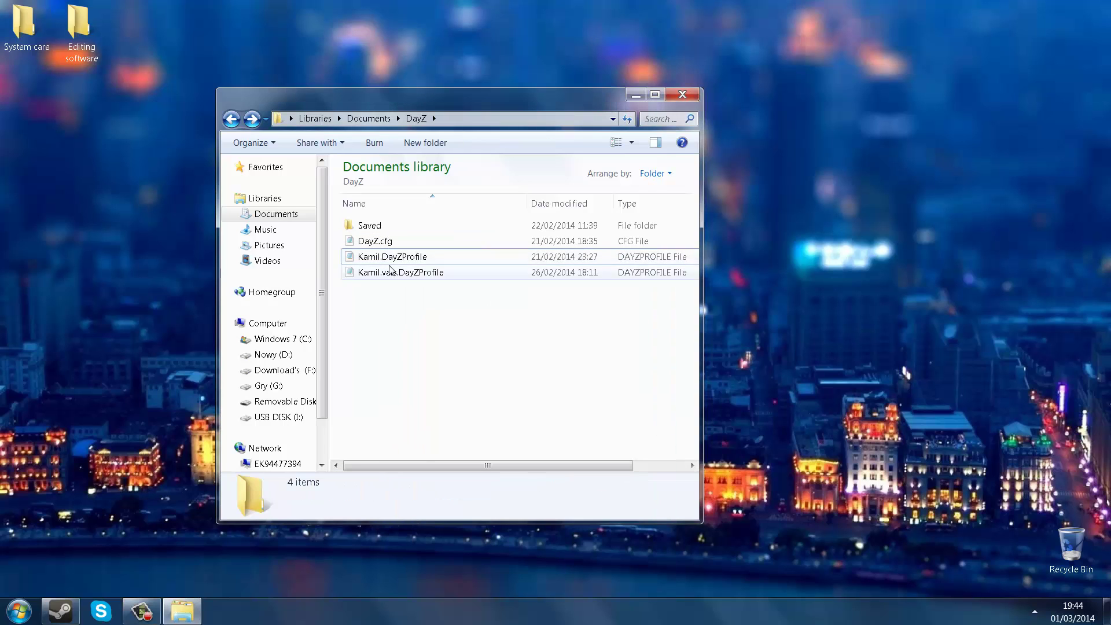
Look inside the Saved folder, go back to Documents, and close the Explorer window
double_click(378, 226)
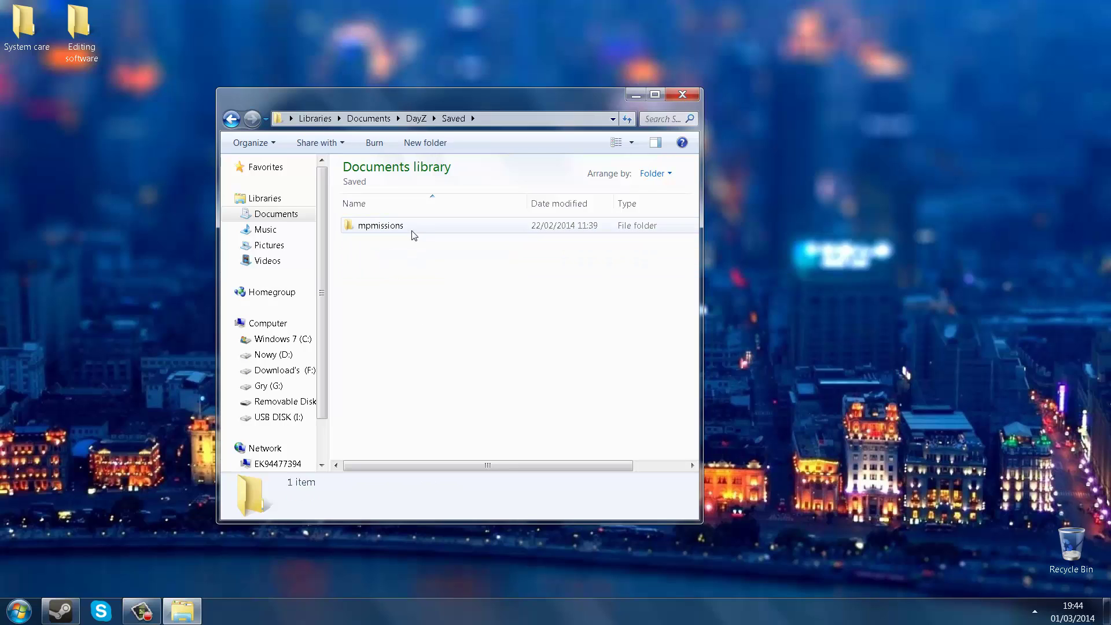
left_click(234, 120)
left_click(234, 120)
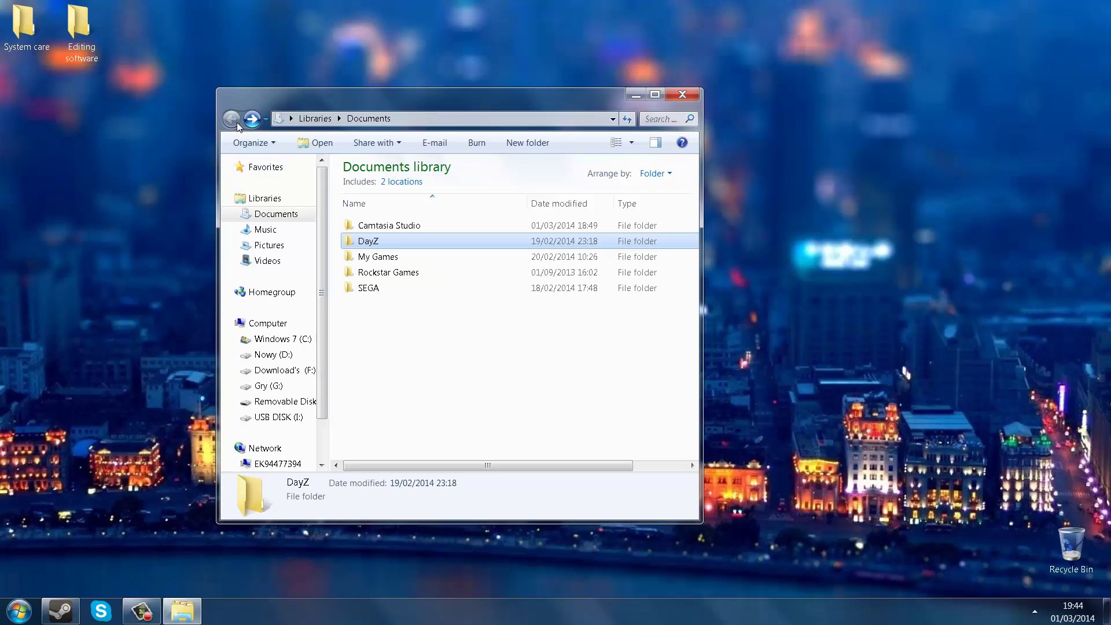
left_click(464, 407)
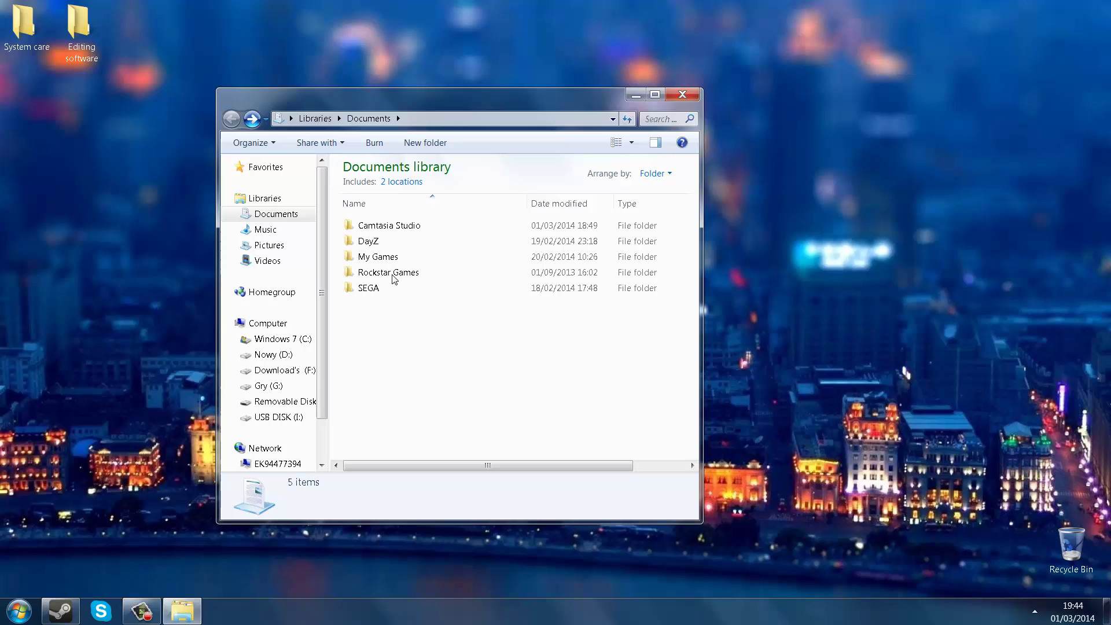
left_click(683, 94)
left_click(19, 611)
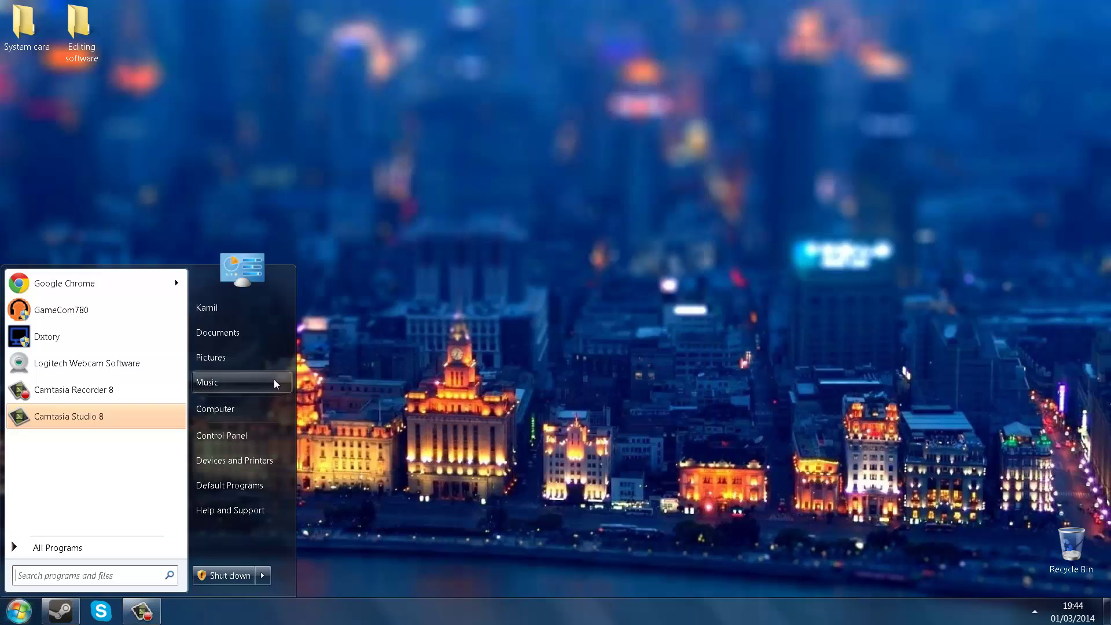
Restore Steam and check DayZ's Local Files tab: 5949 MB on drive G
left_click(717, 453)
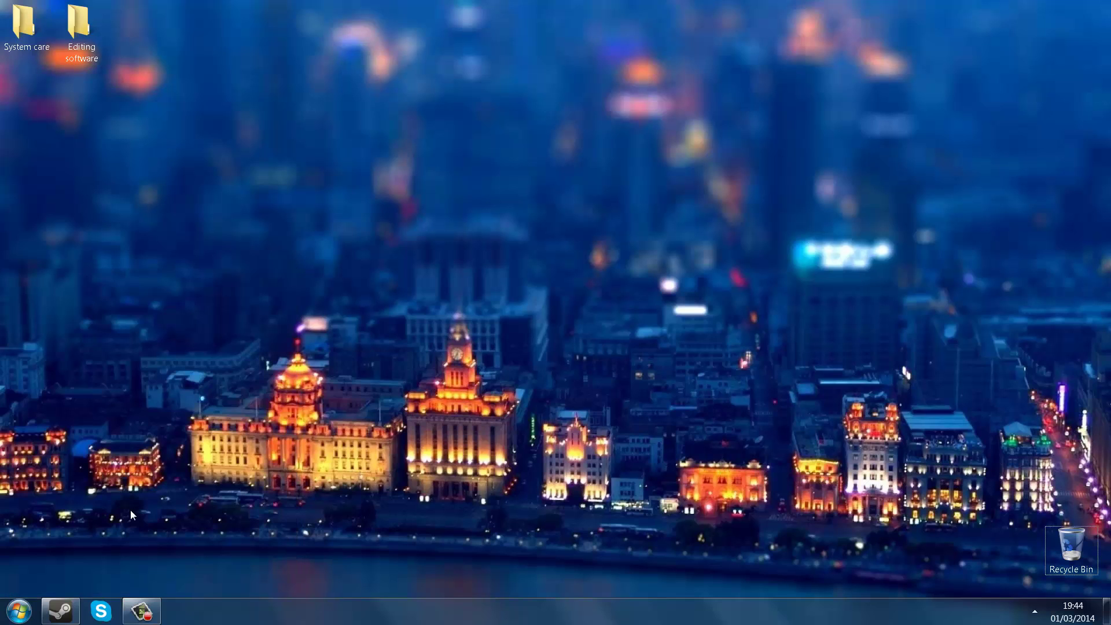
left_click(60, 611)
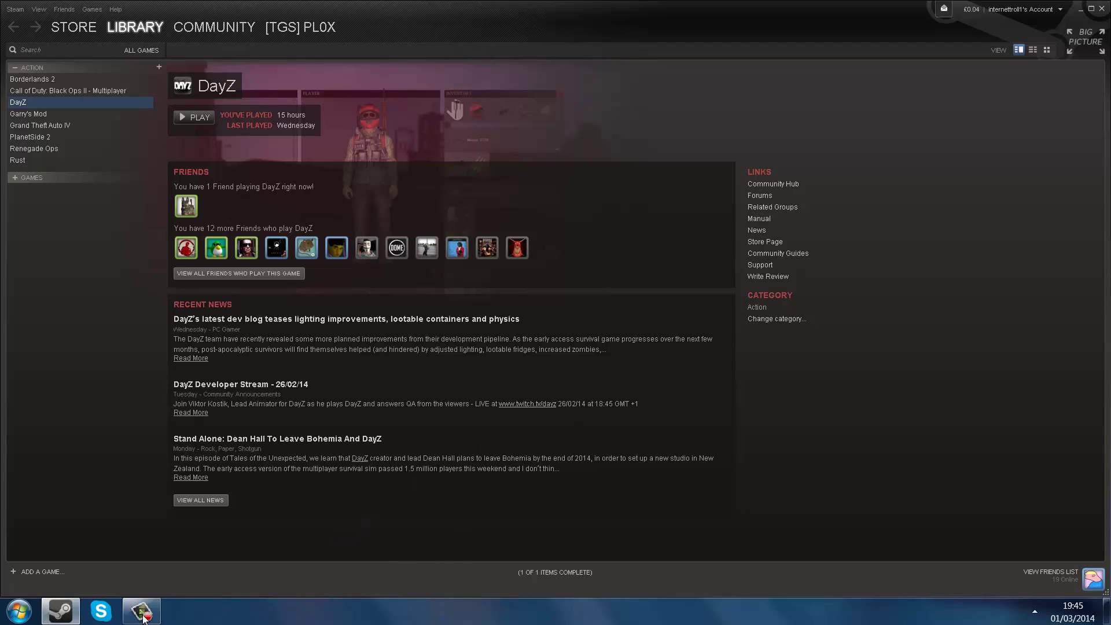
left_click(60, 611)
left_click(60, 611)
right_click(30, 98)
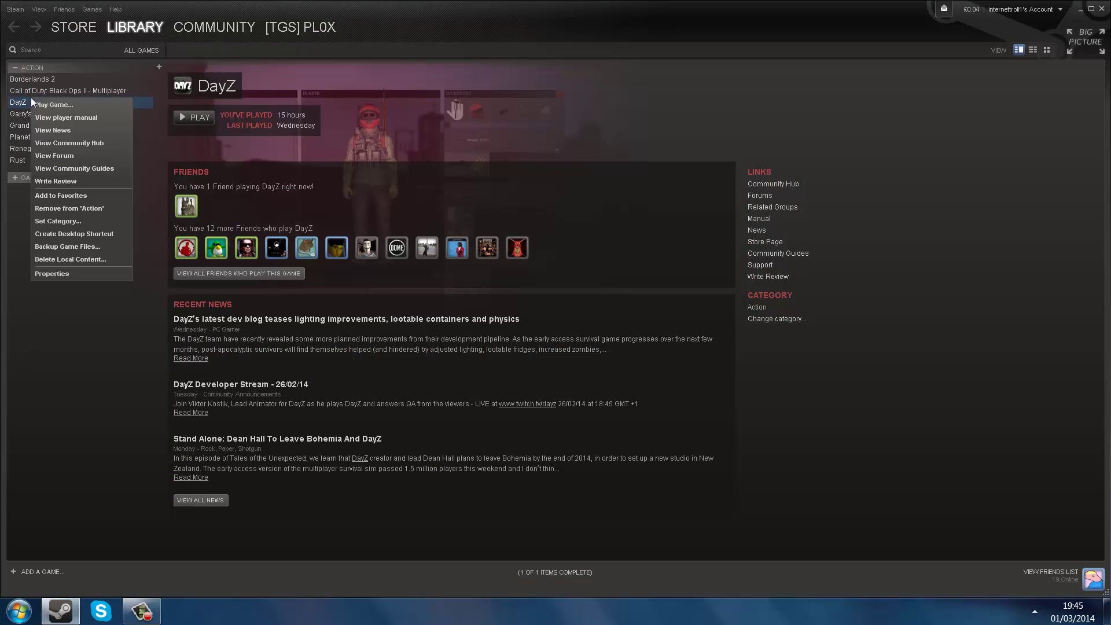
left_click(53, 273)
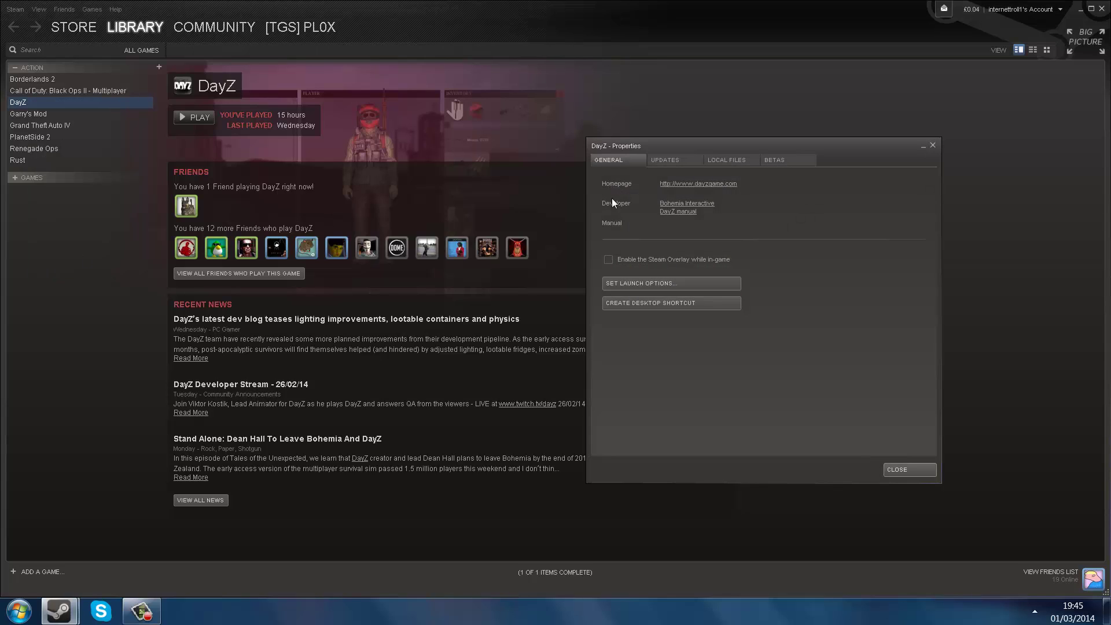
left_click(730, 159)
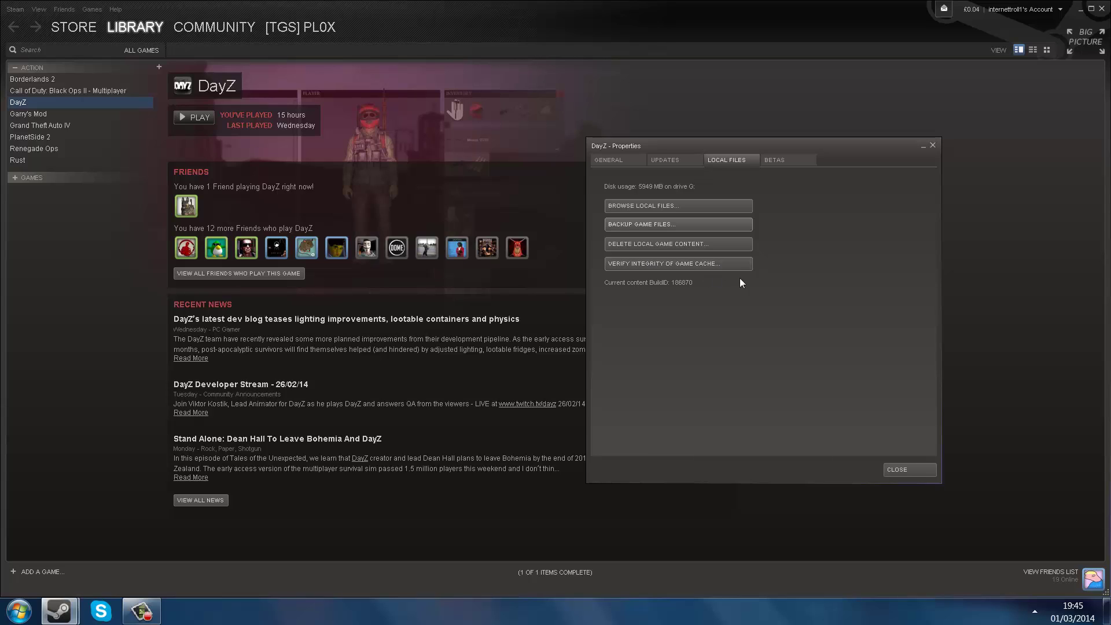
left_click(932, 146)
Remove the completed DayZ entry from Downloads and go back to the Library
left_click(544, 571)
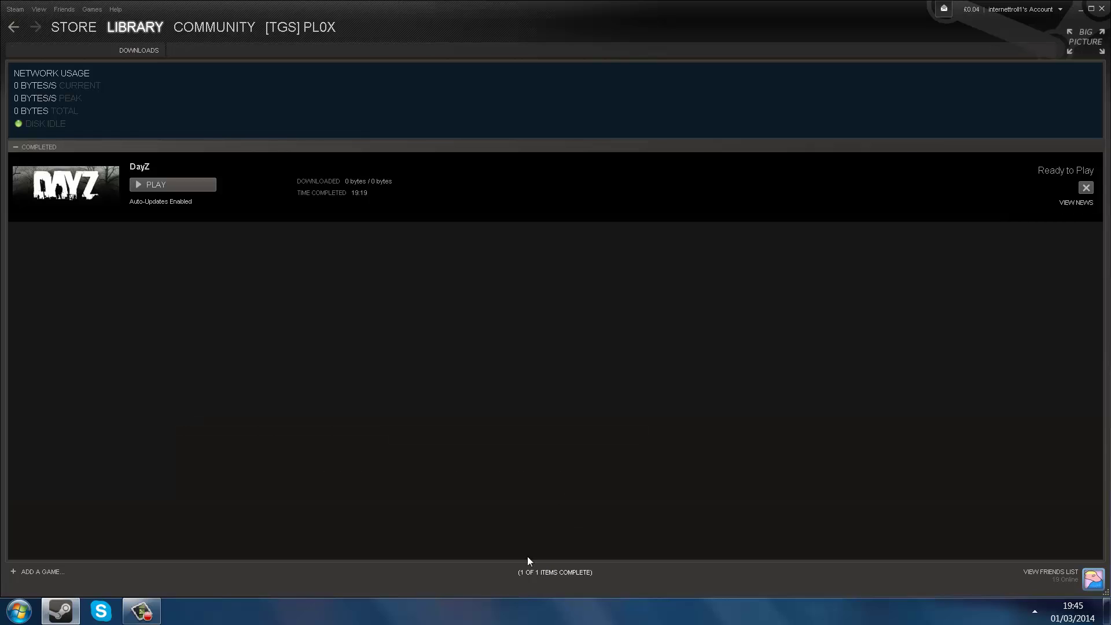
left_click(1086, 188)
left_click(138, 26)
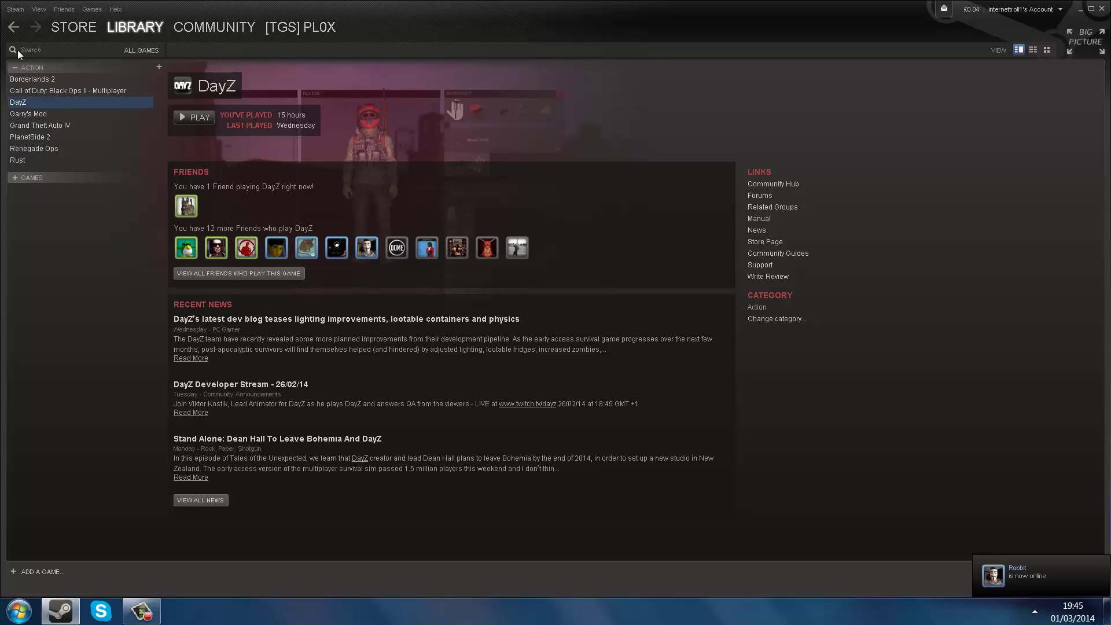
Open Steam Settings to its In-Game page, with the Overlay off and F12 as the screenshot key
left_click(15, 9)
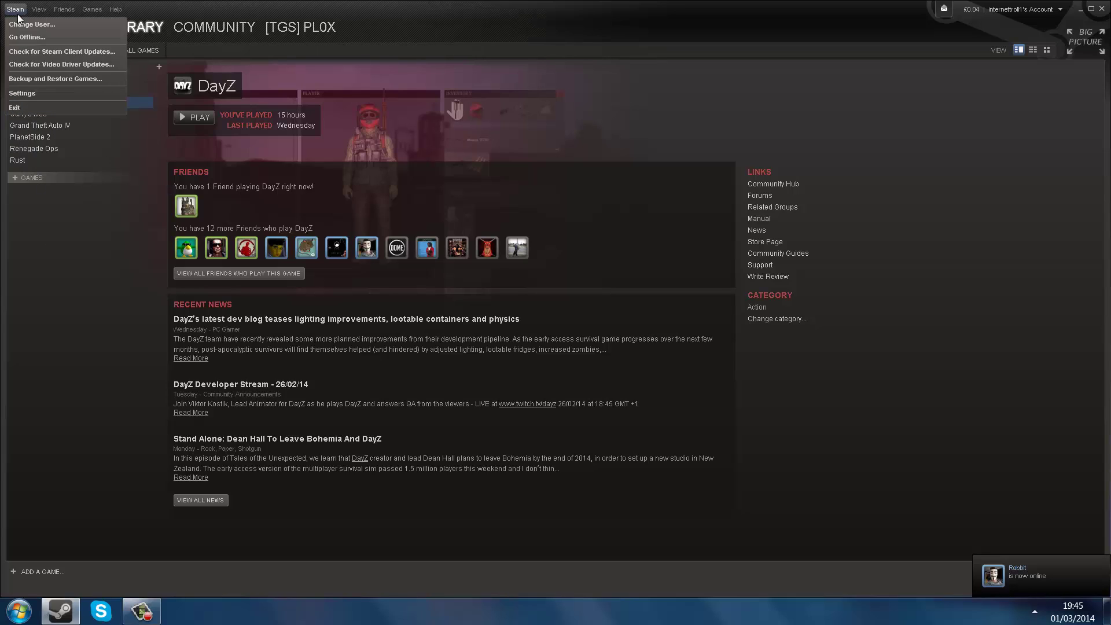
left_click(18, 94)
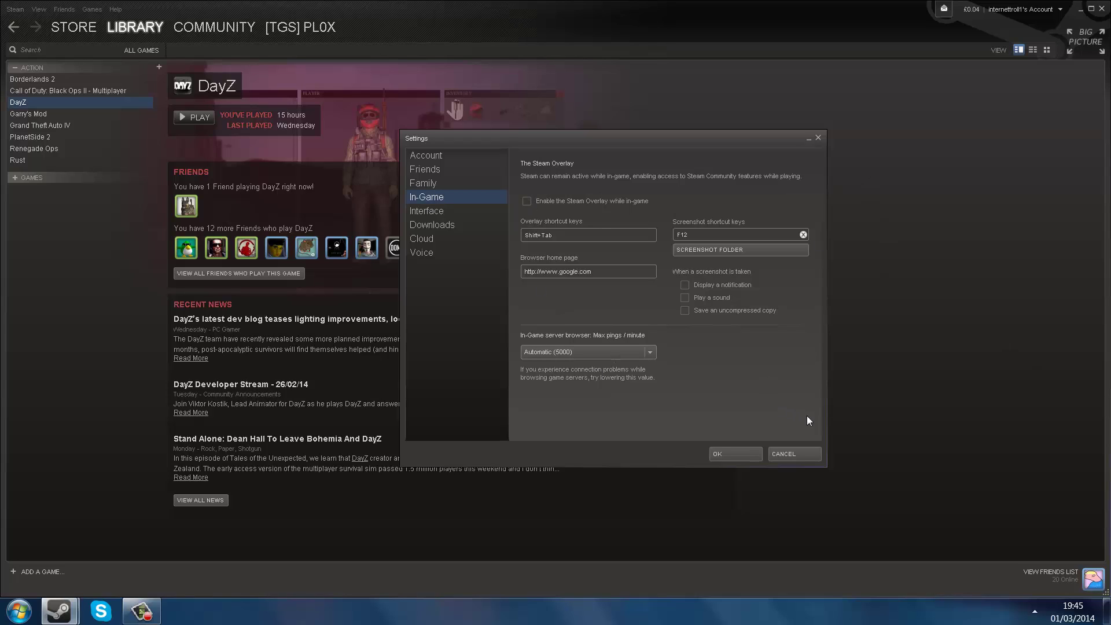
Cancel Settings and open DayZ's Set Launch Options dialog from its Properties
left_click(792, 450)
right_click(20, 103)
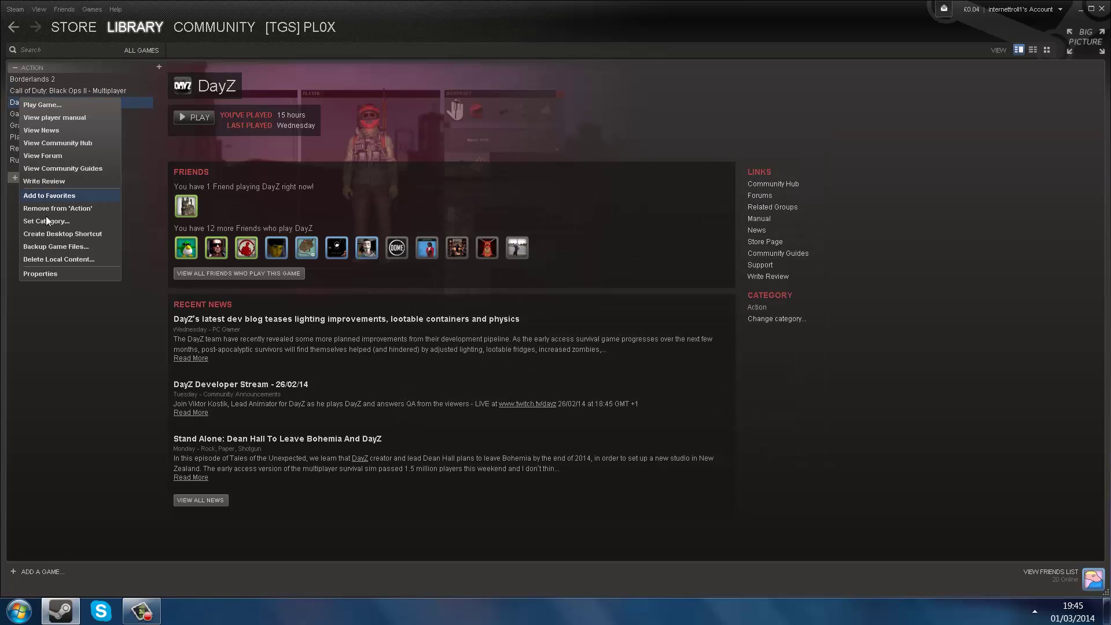
left_click(43, 267)
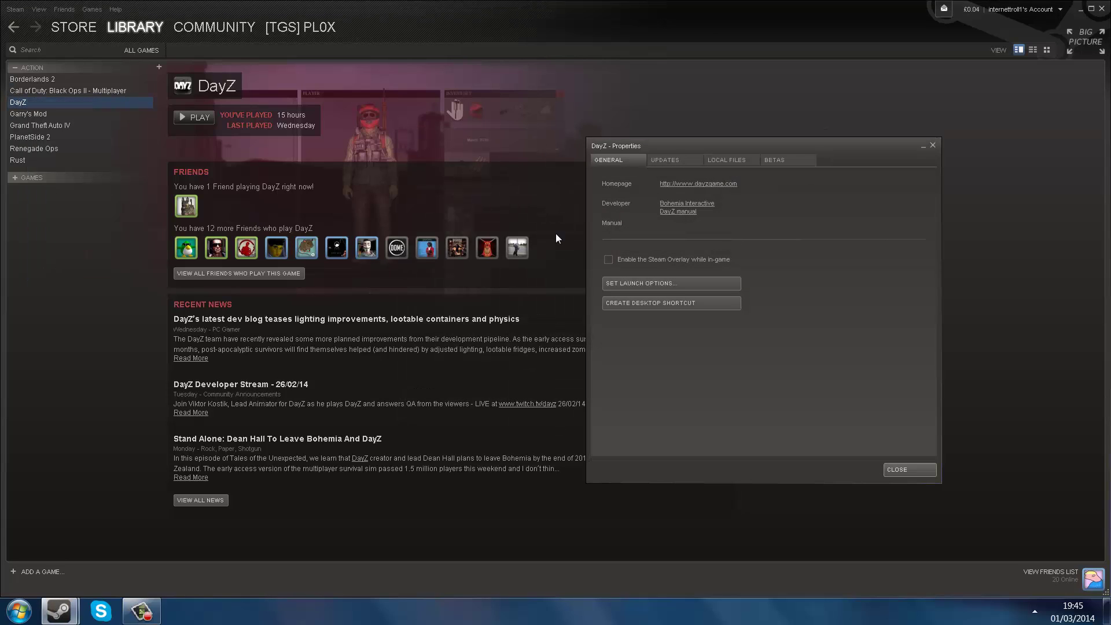
left_click(619, 285)
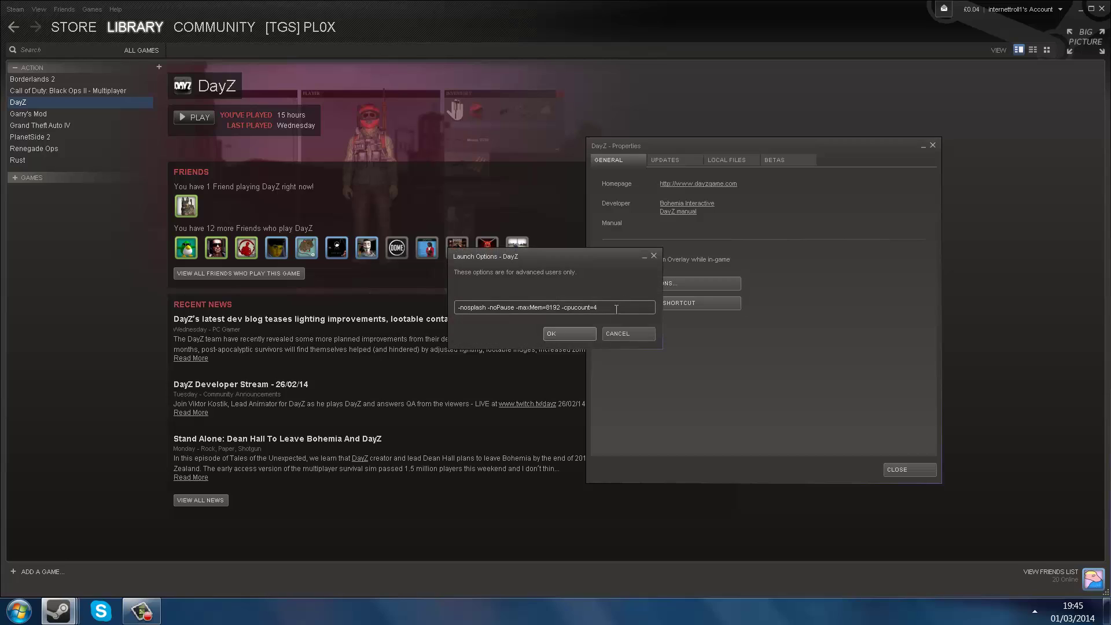
Review the launch options -nosplash -noPause -maxMem=8192 -cpucount=4, checking the memory and CPU values
key("ctrl+a")
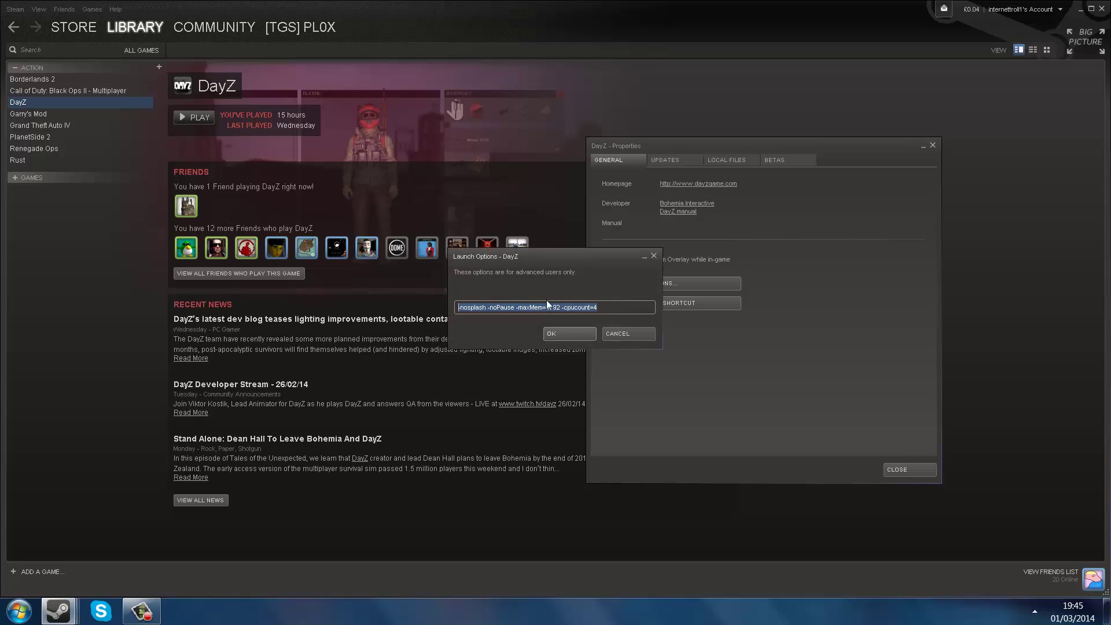
left_click(470, 306)
left_click_drag(567, 308, 543, 307)
left_click(543, 306)
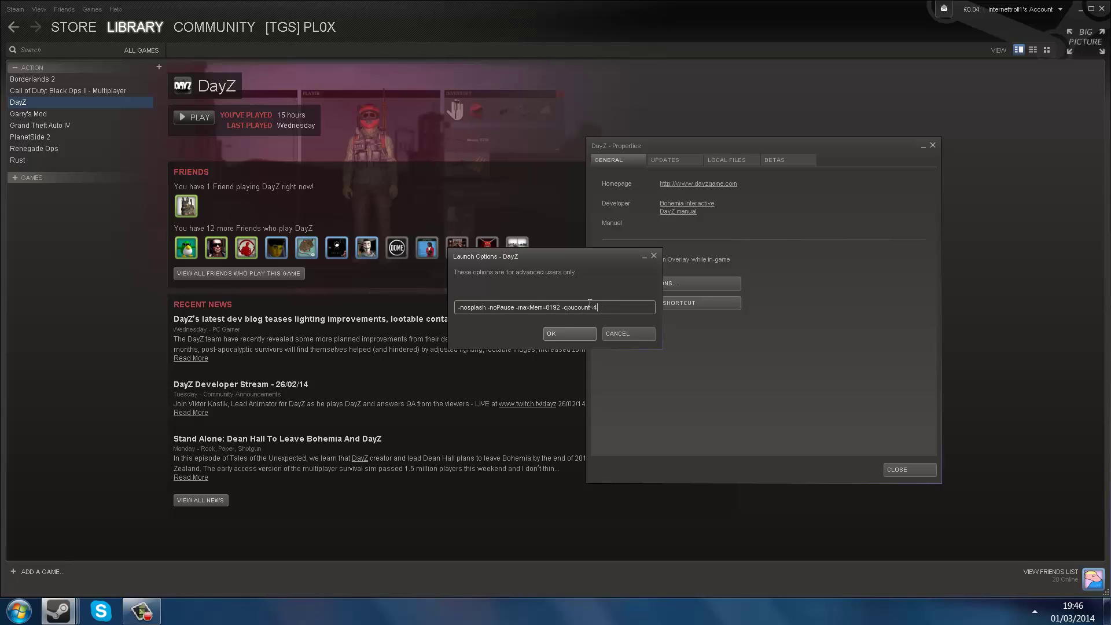
left_click_drag(613, 308, 567, 312)
left_click(606, 313)
left_click_drag(602, 307, 564, 306)
left_click(613, 311)
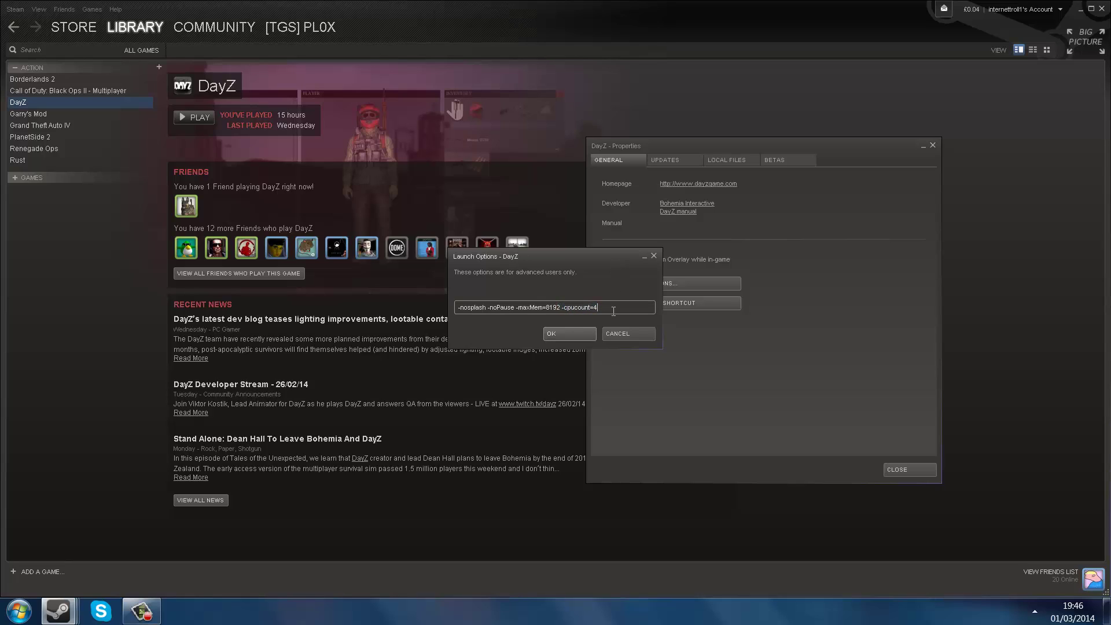
Check DayZ's Updates tab, close its Properties, and minimize Steam to the desktop
left_click(655, 256)
left_click(666, 160)
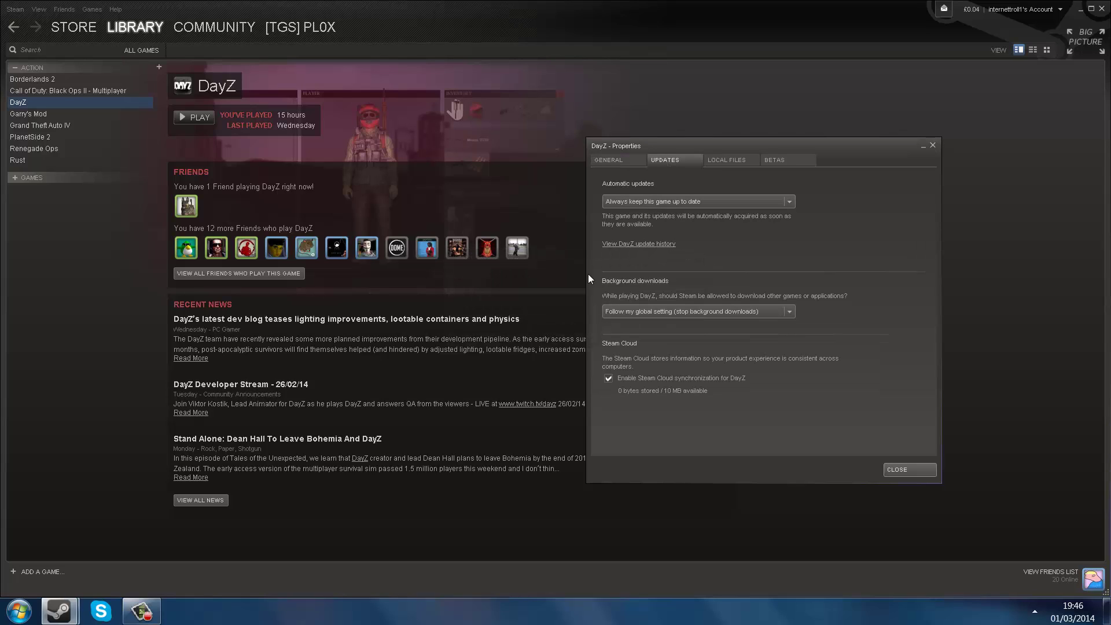
left_click(931, 146)
left_click(60, 610)
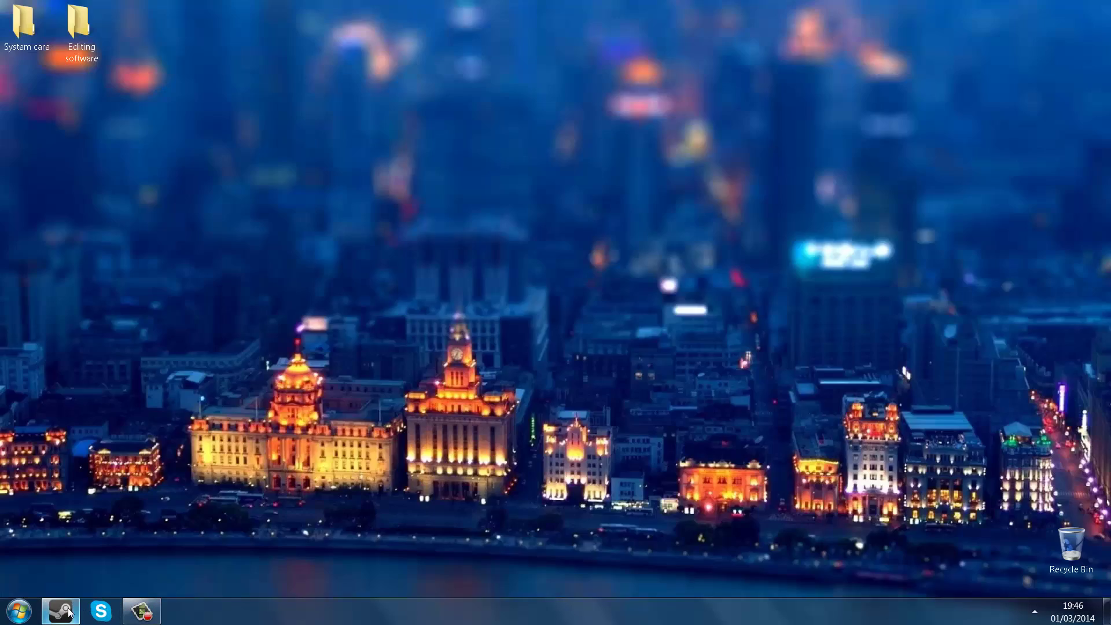